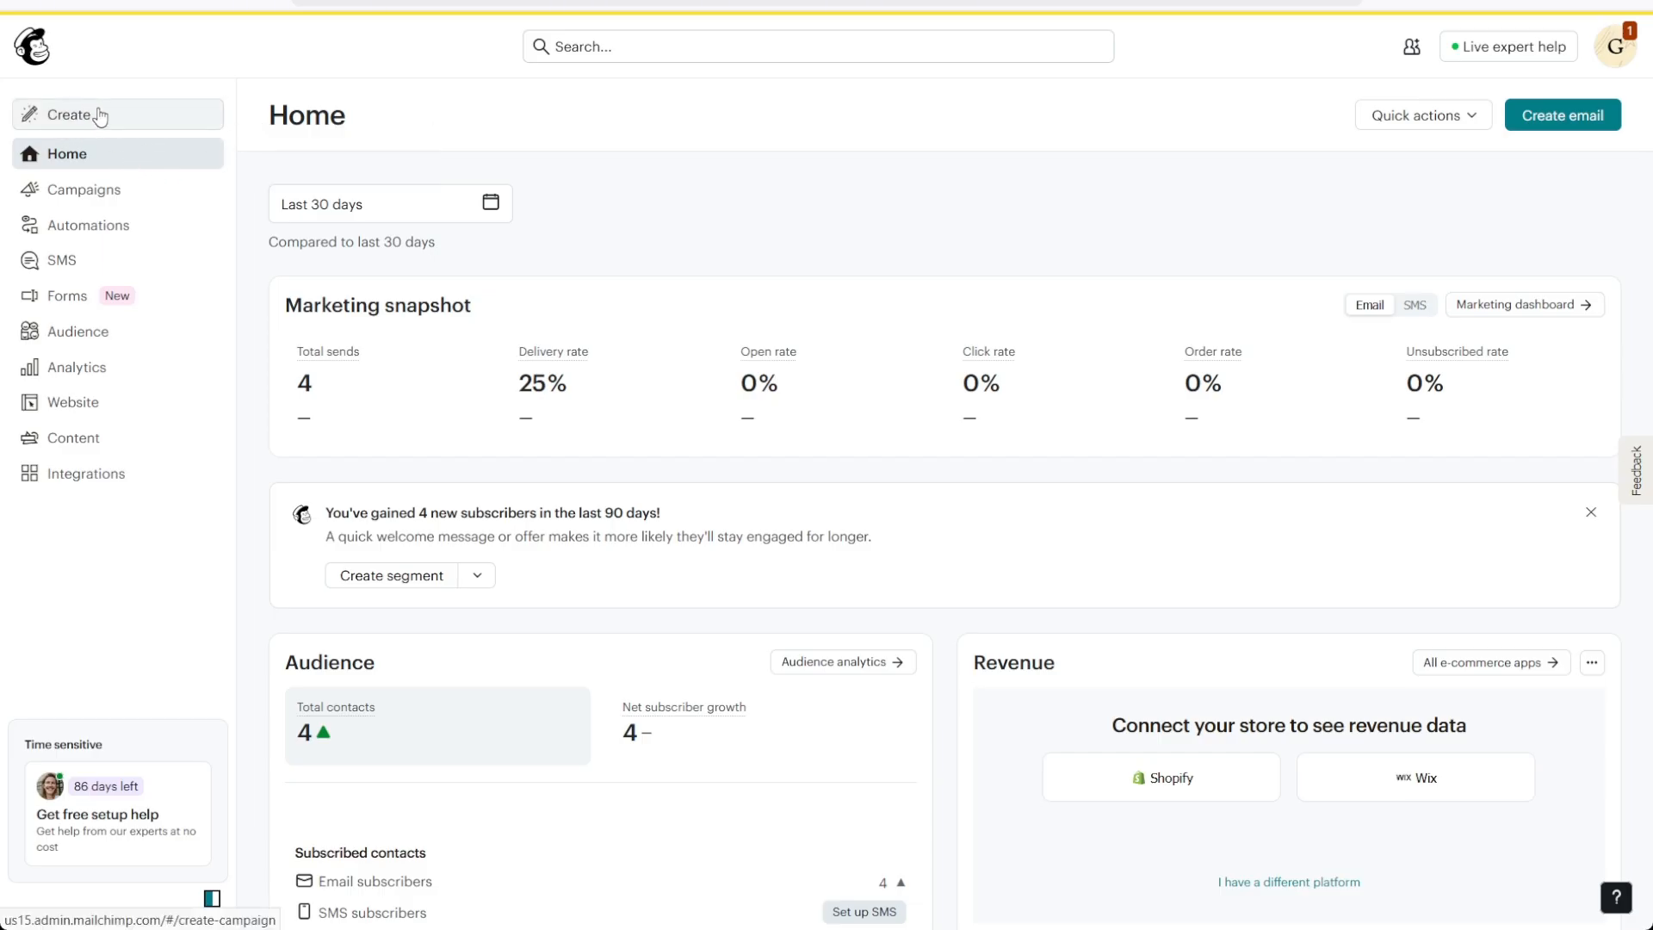
Start creating a new plain-text email campaign
click(100, 117)
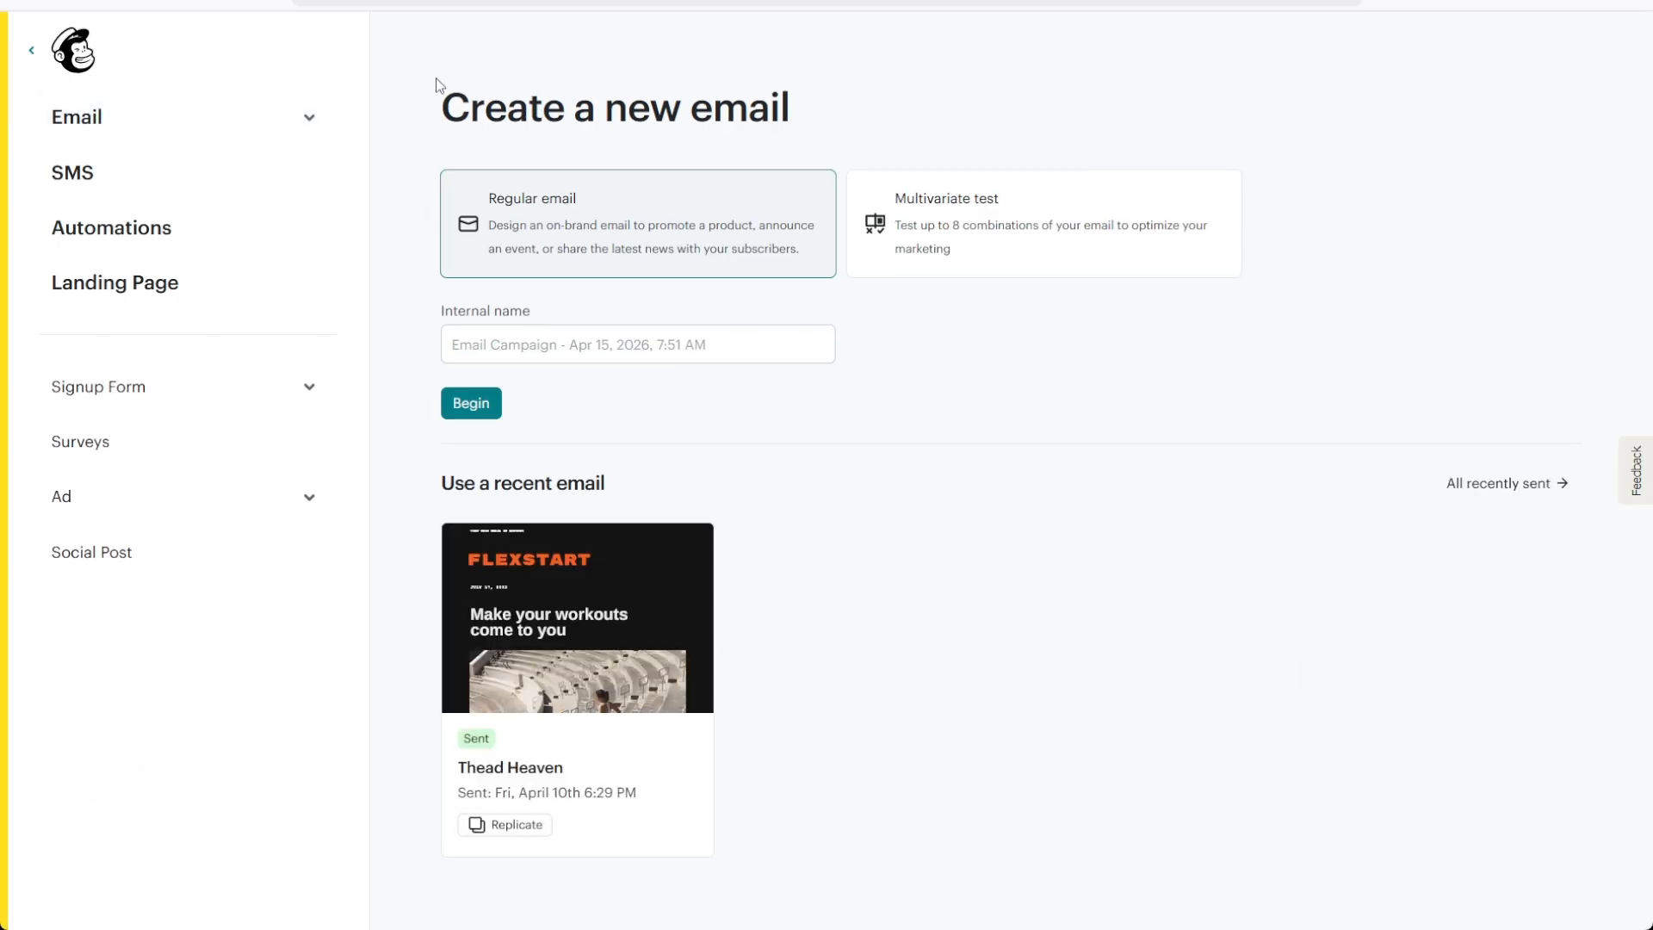
drag(810, 115, 421, 129)
click(421, 129)
click(307, 121)
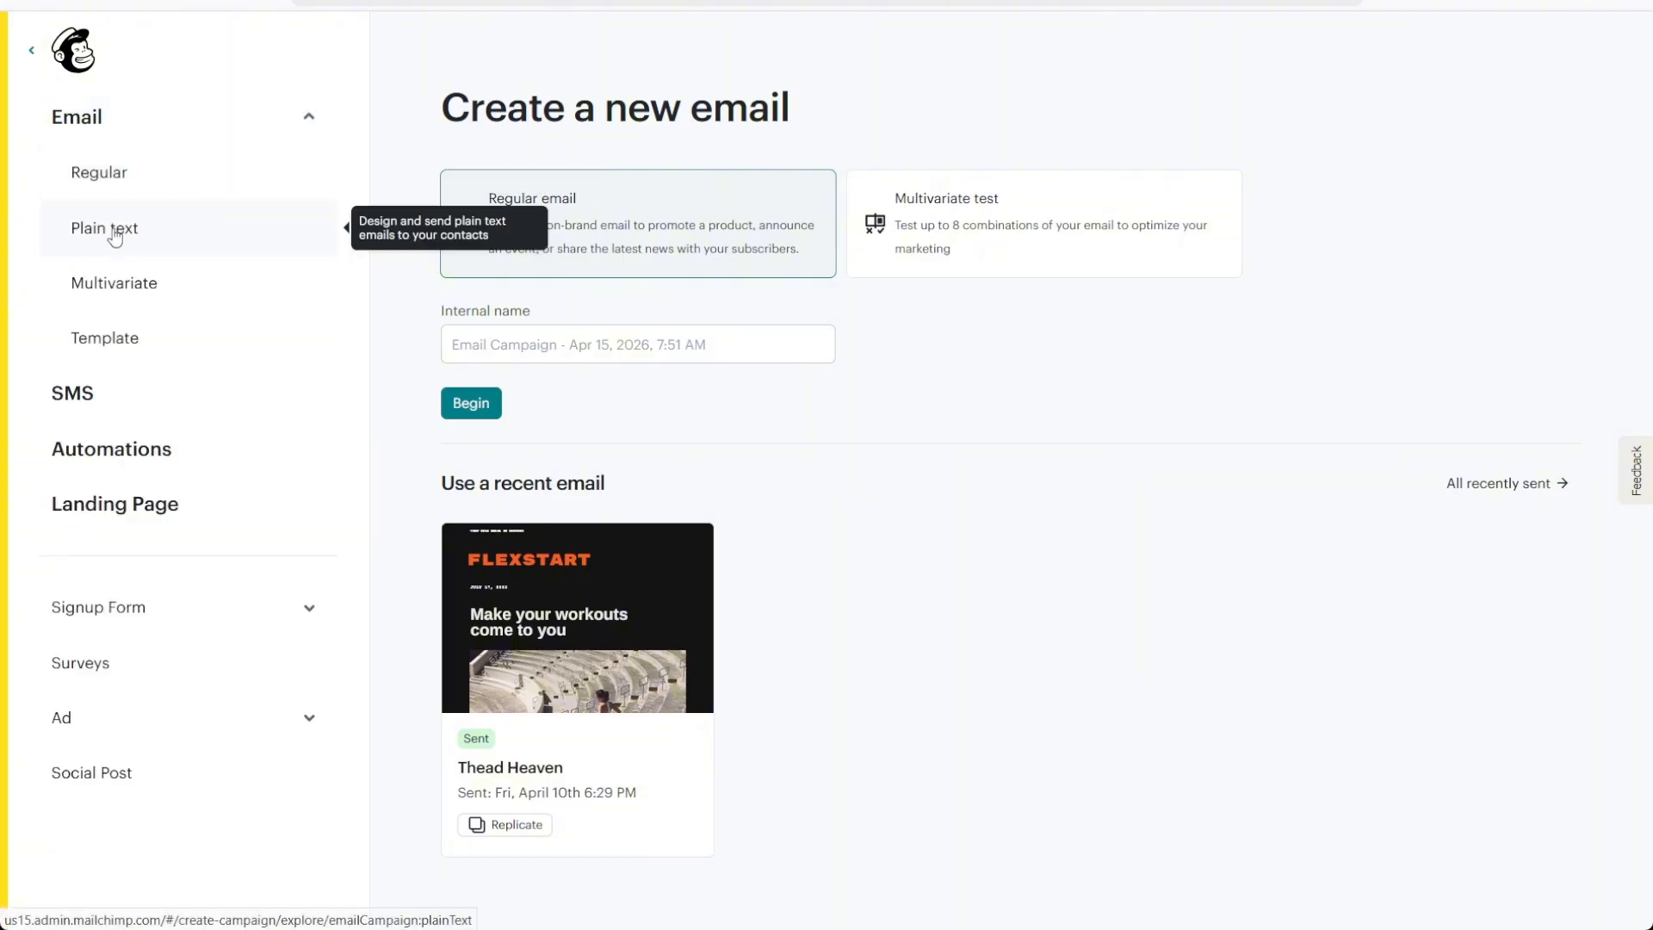
click(248, 235)
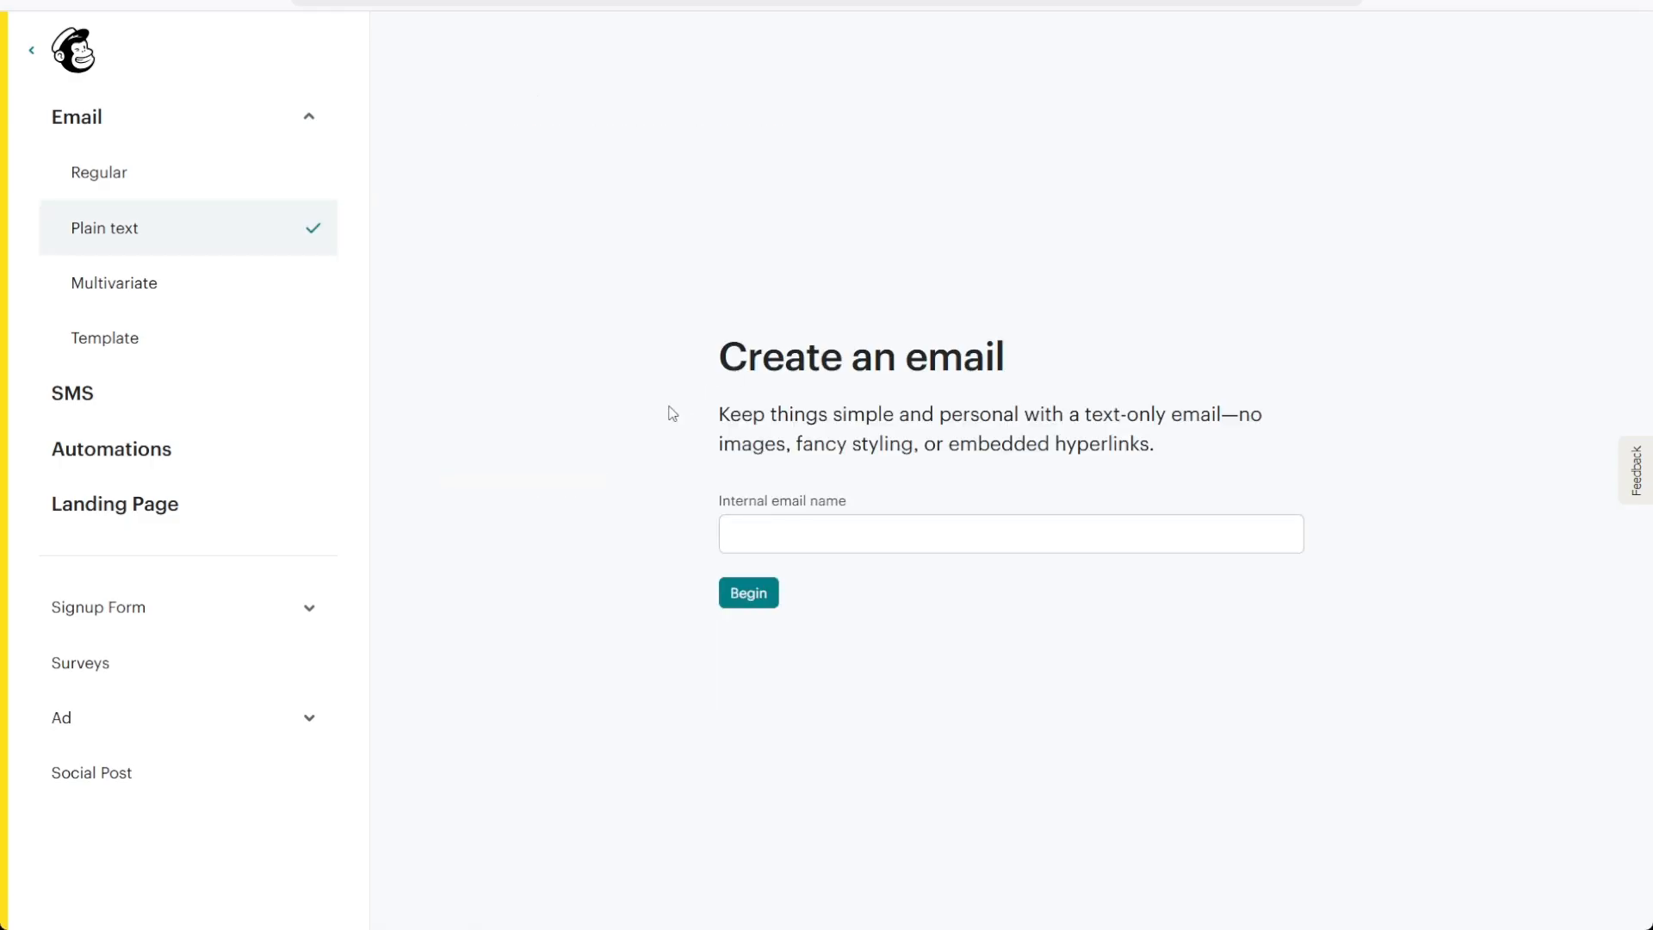
Give the email the internal name "Plain Text Campaign" and begin building it
click(851, 531)
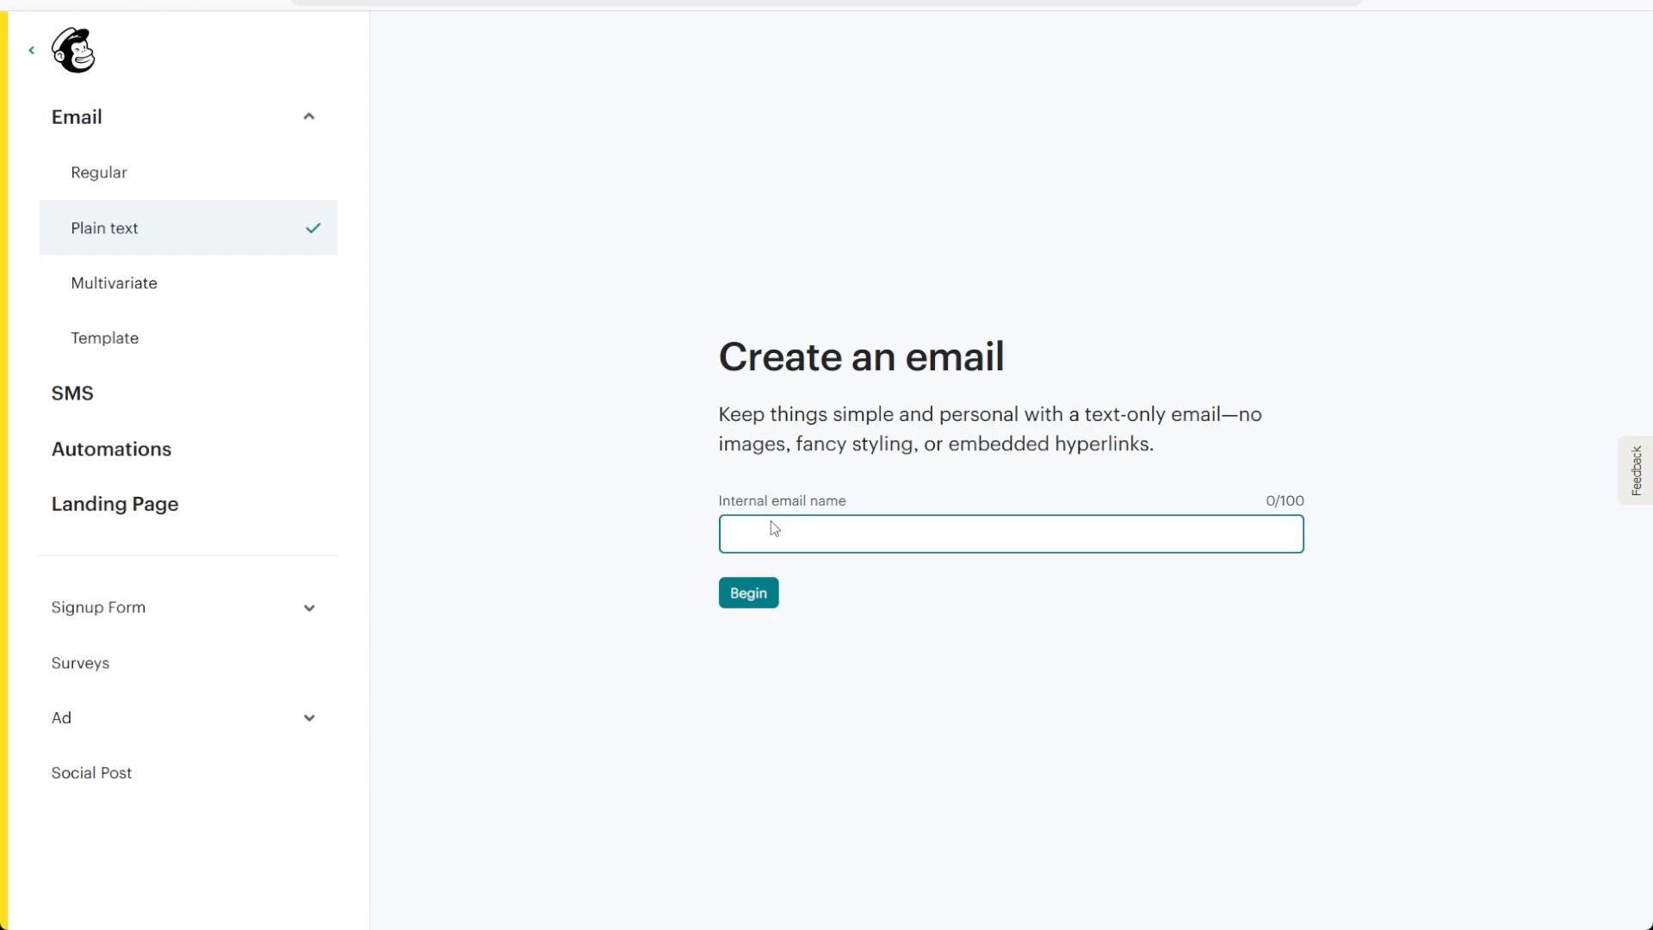
text(Plain Text Campaign)
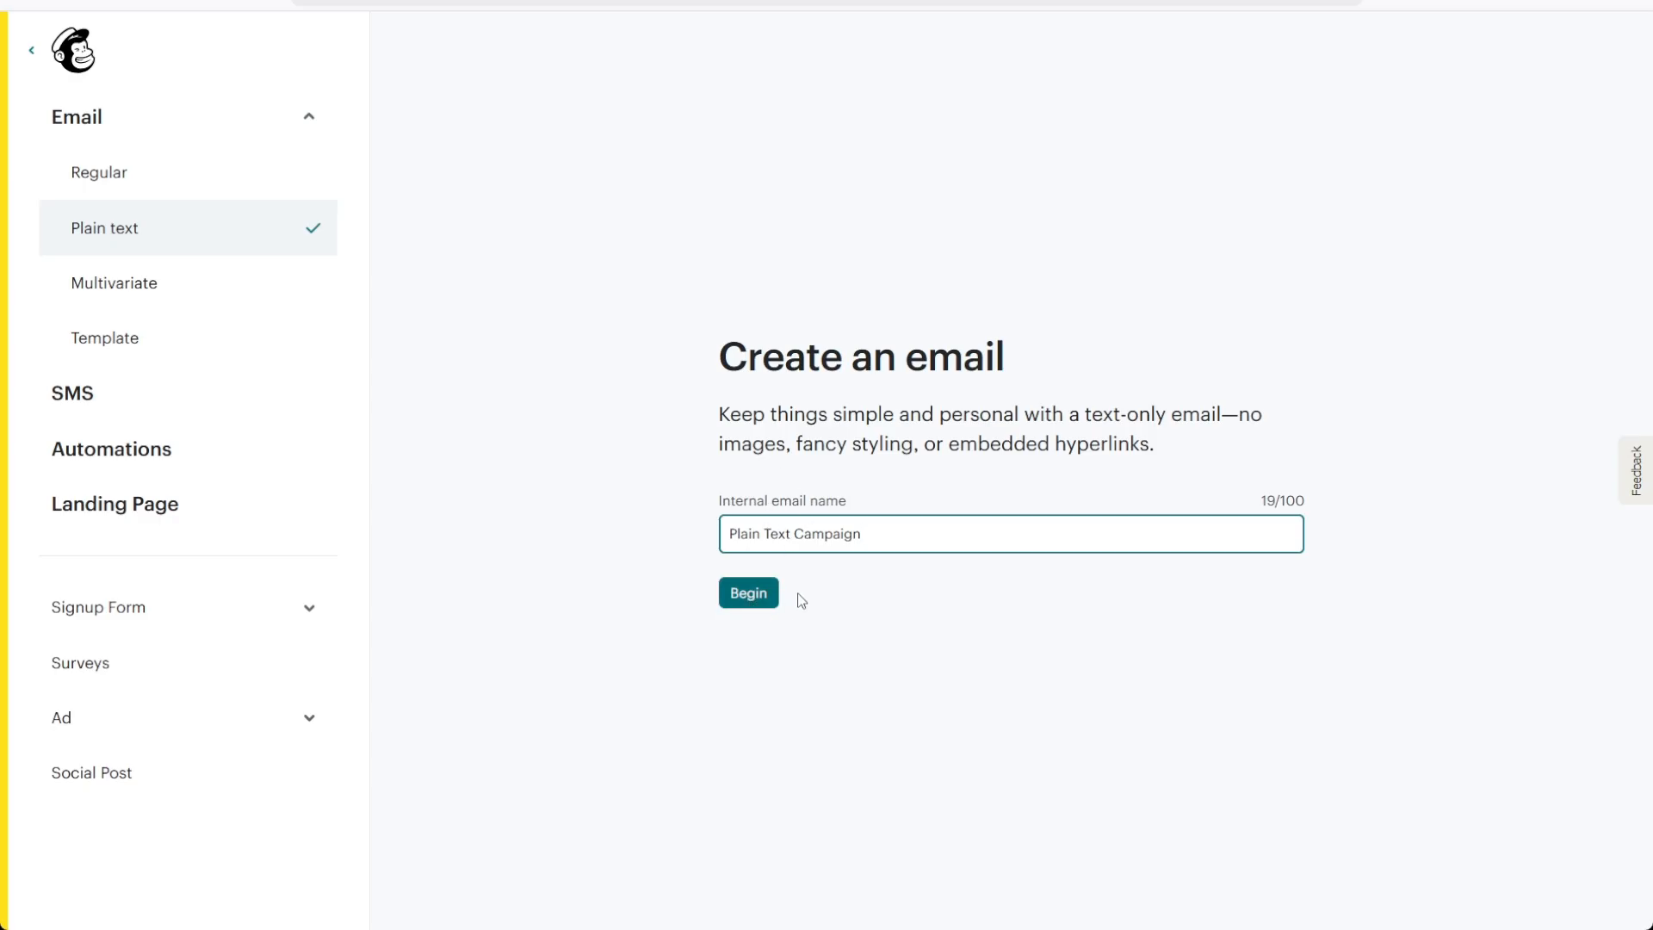
click(731, 593)
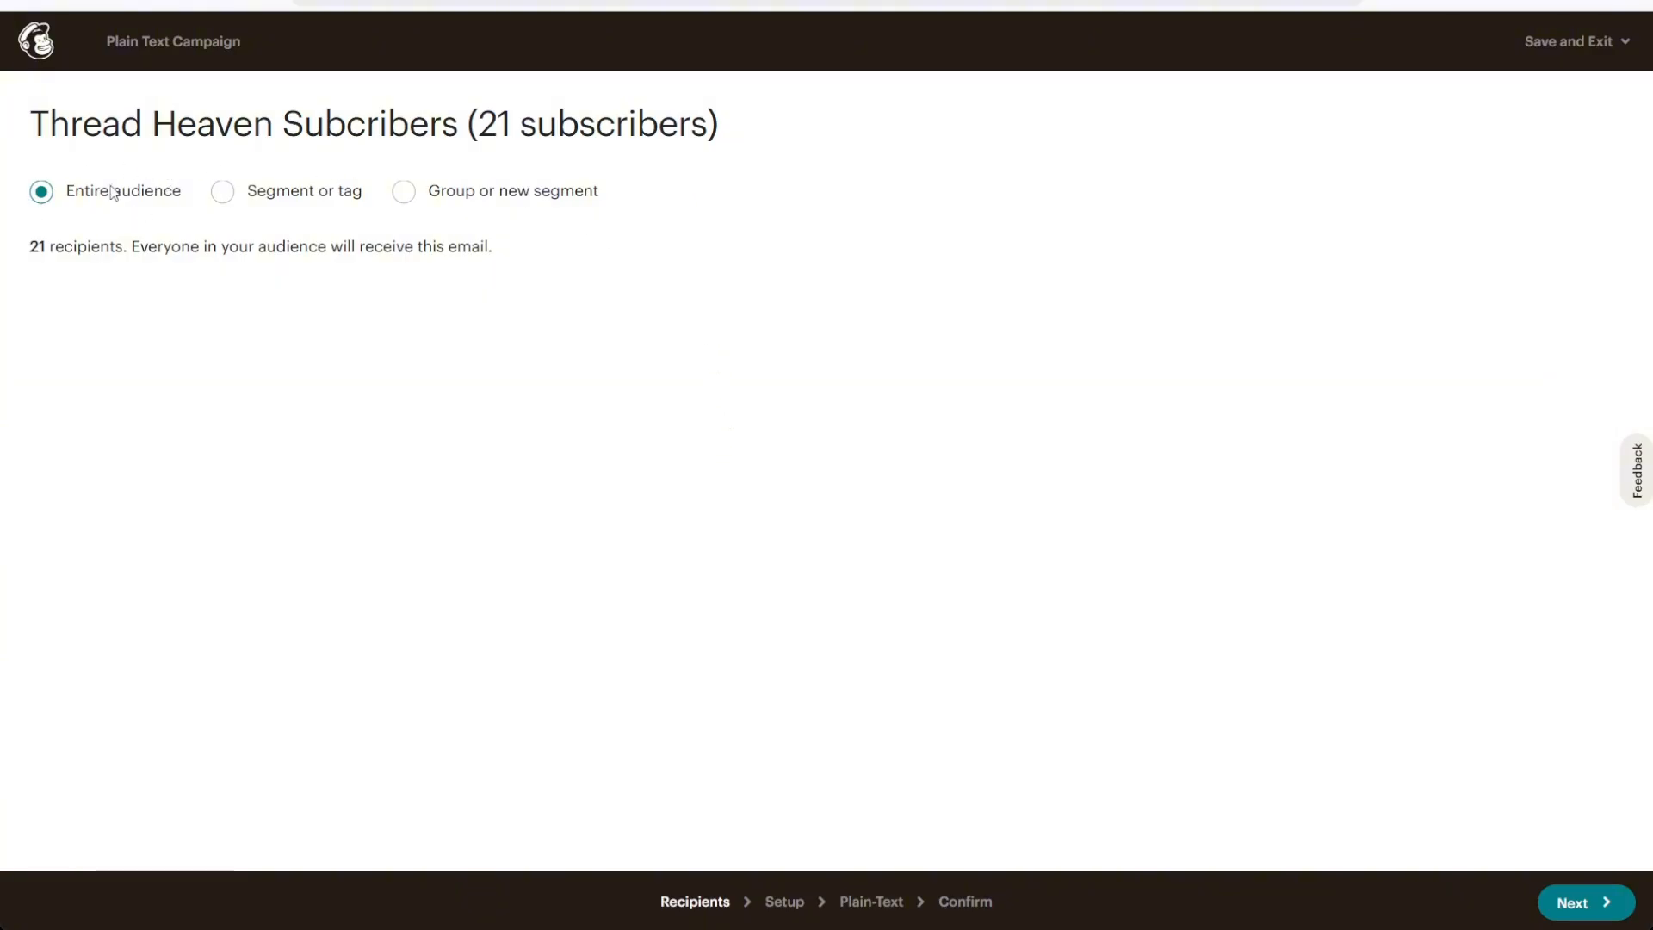
Examine the recipient options for segments, tags and groups, including the pre-built segments, new segment and pasted emails
click(221, 195)
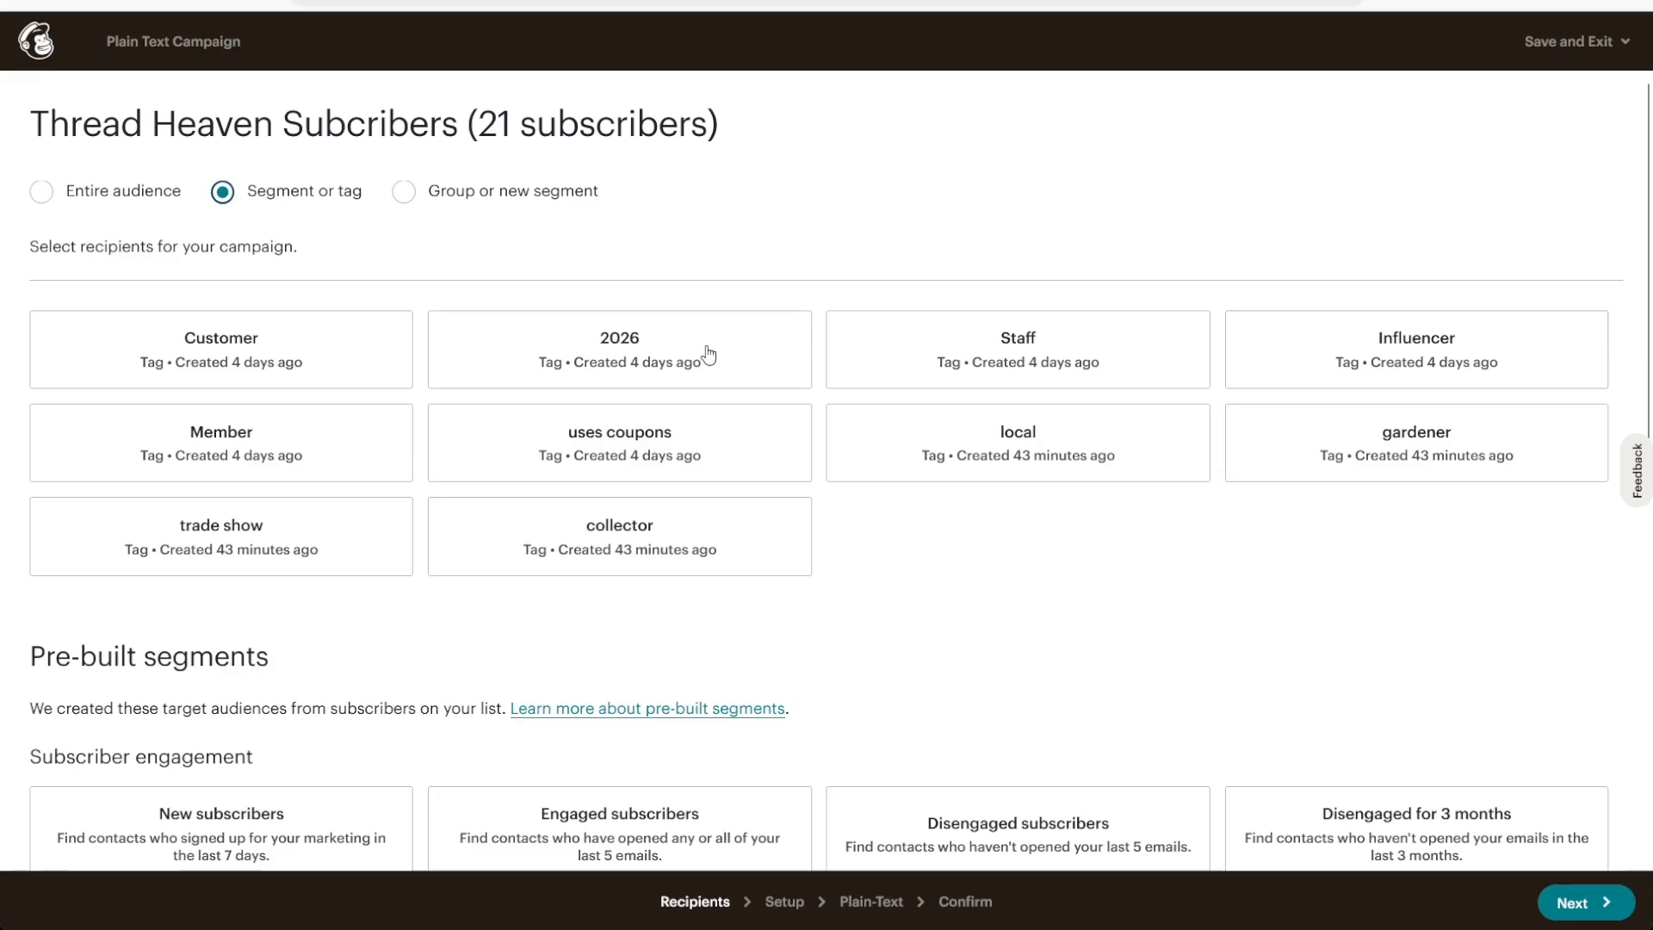
scroll(327, 397, down, 4)
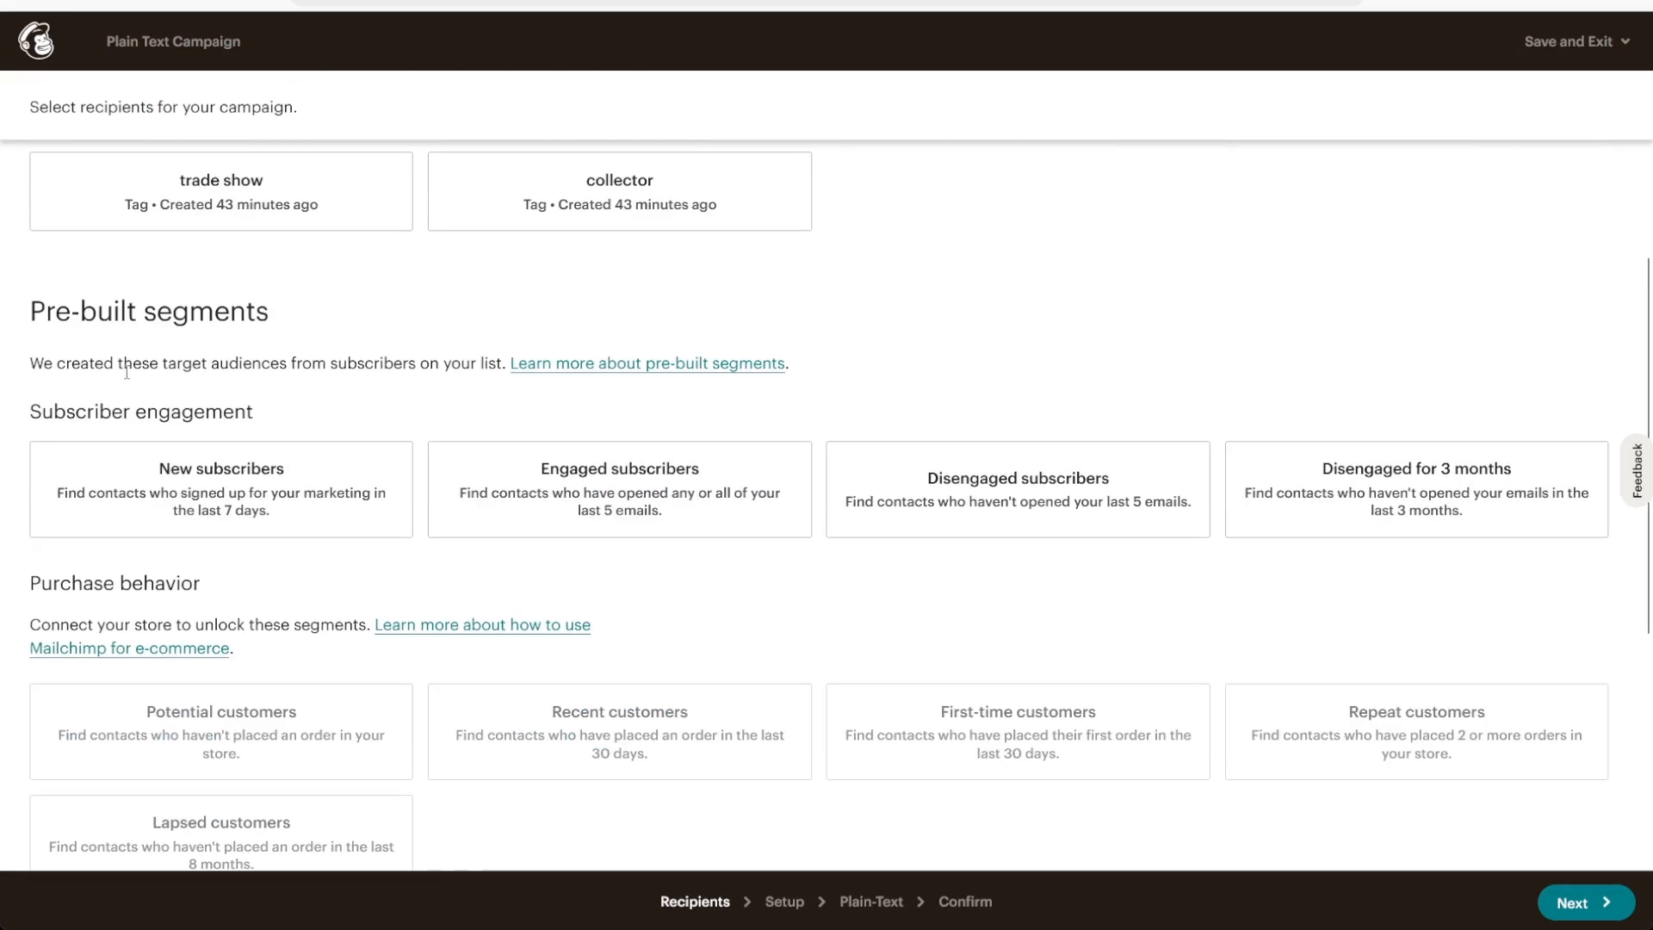
scroll(565, 479, down, 3)
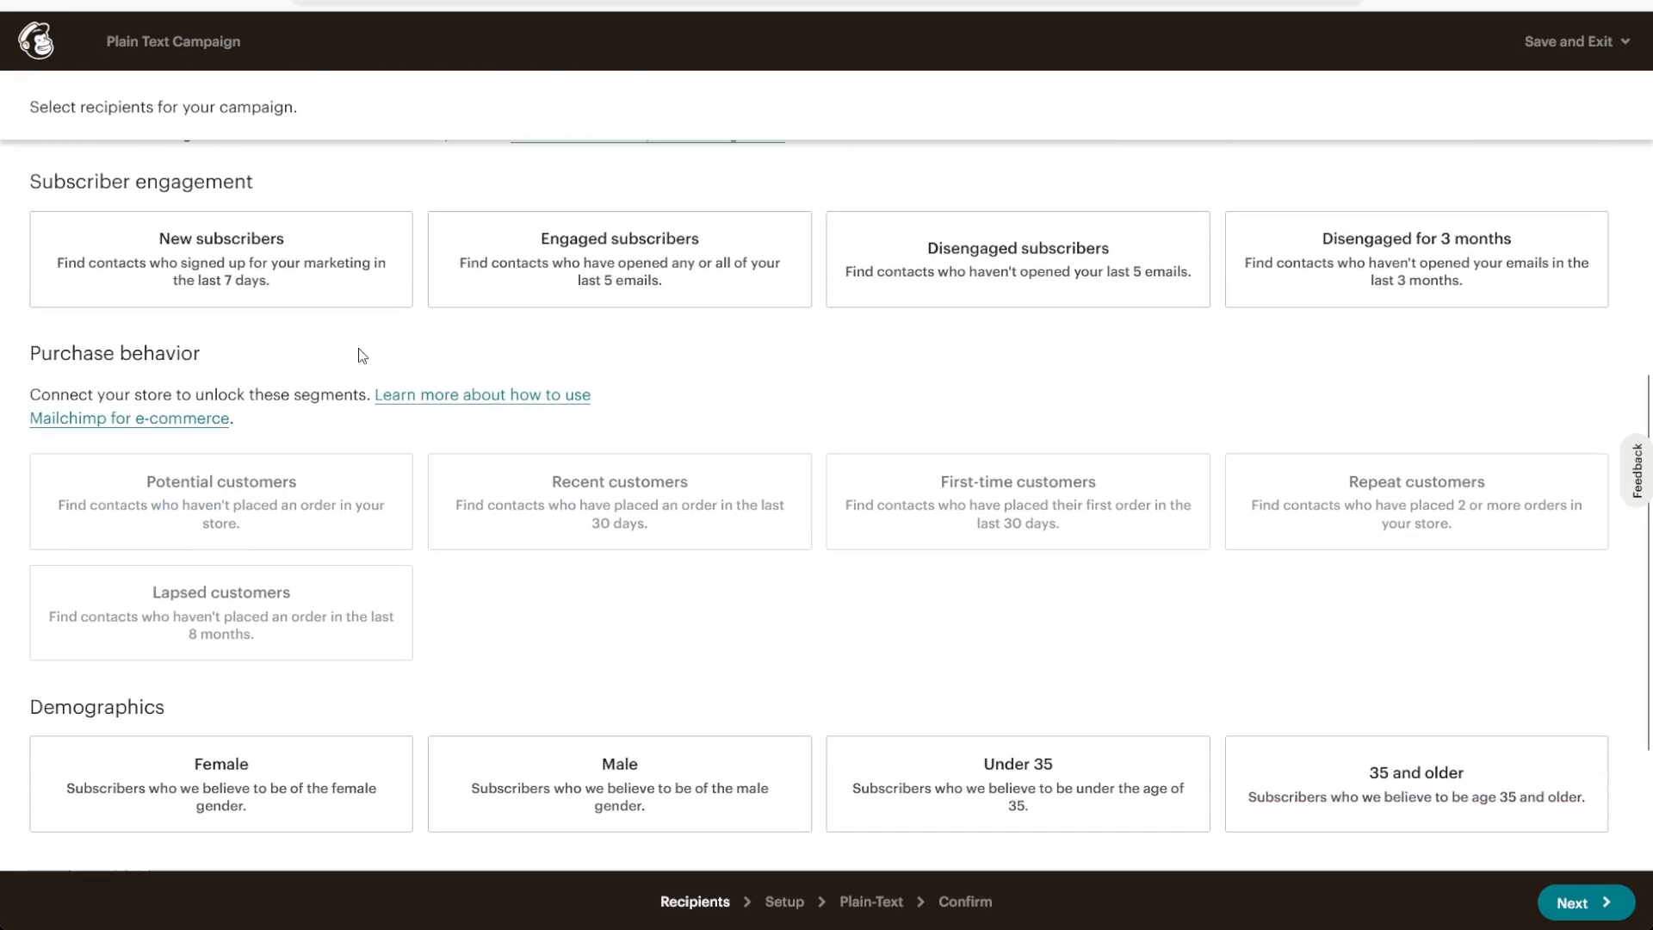
scroll(566, 498, down, 3)
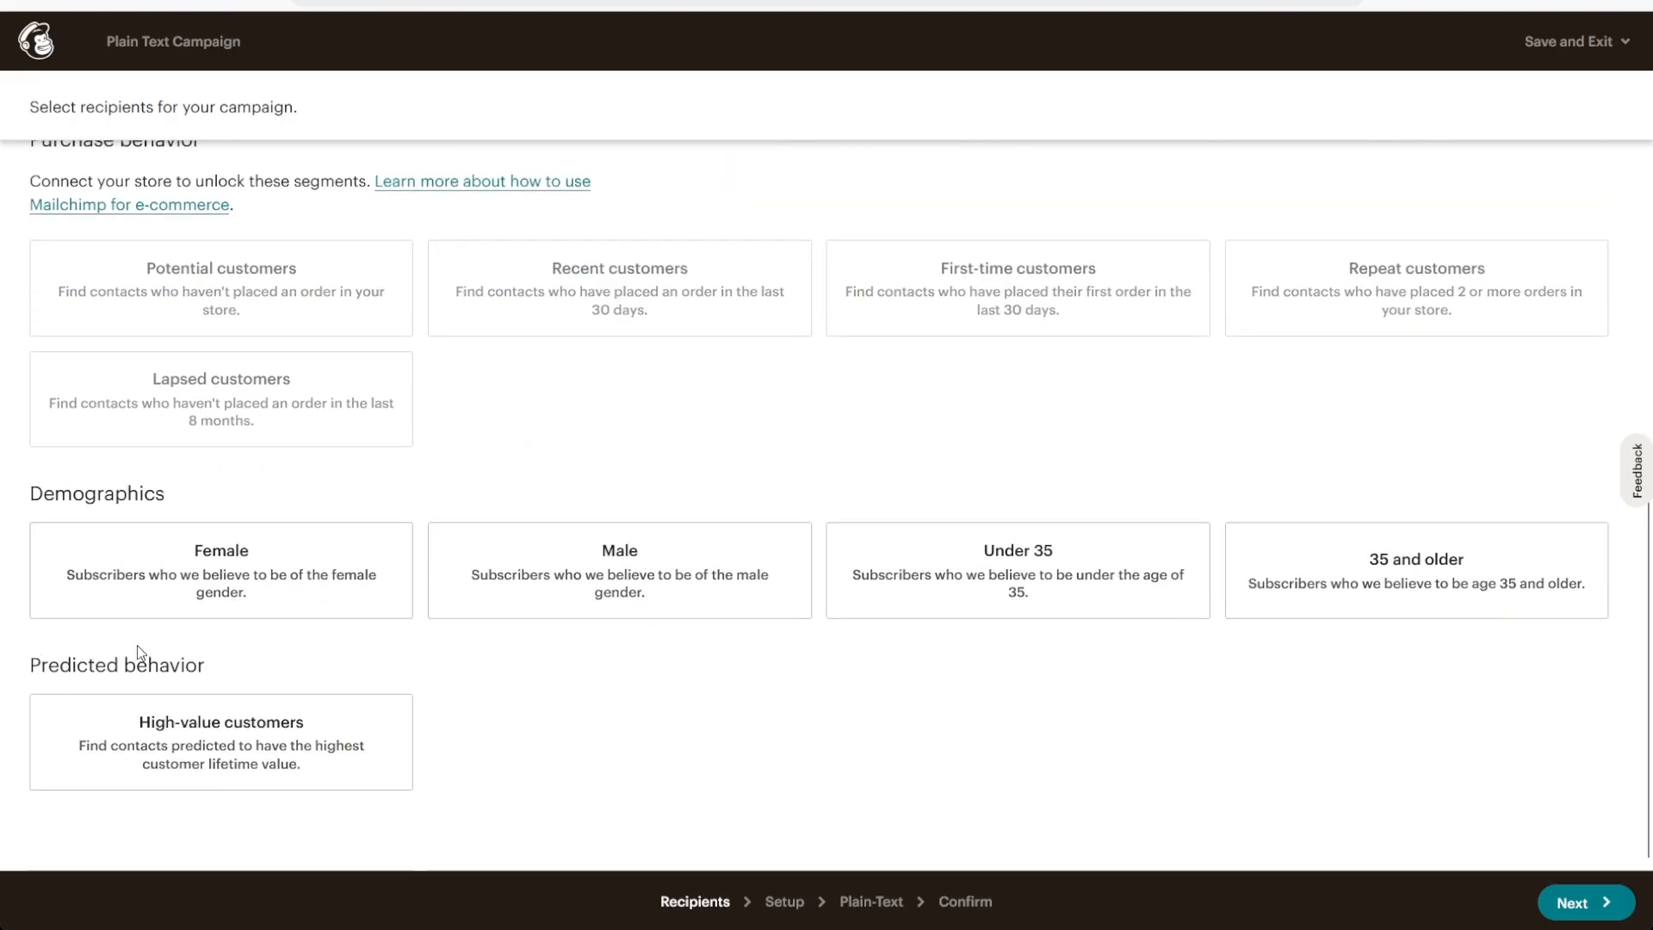
scroll(364, 645, up, 15)
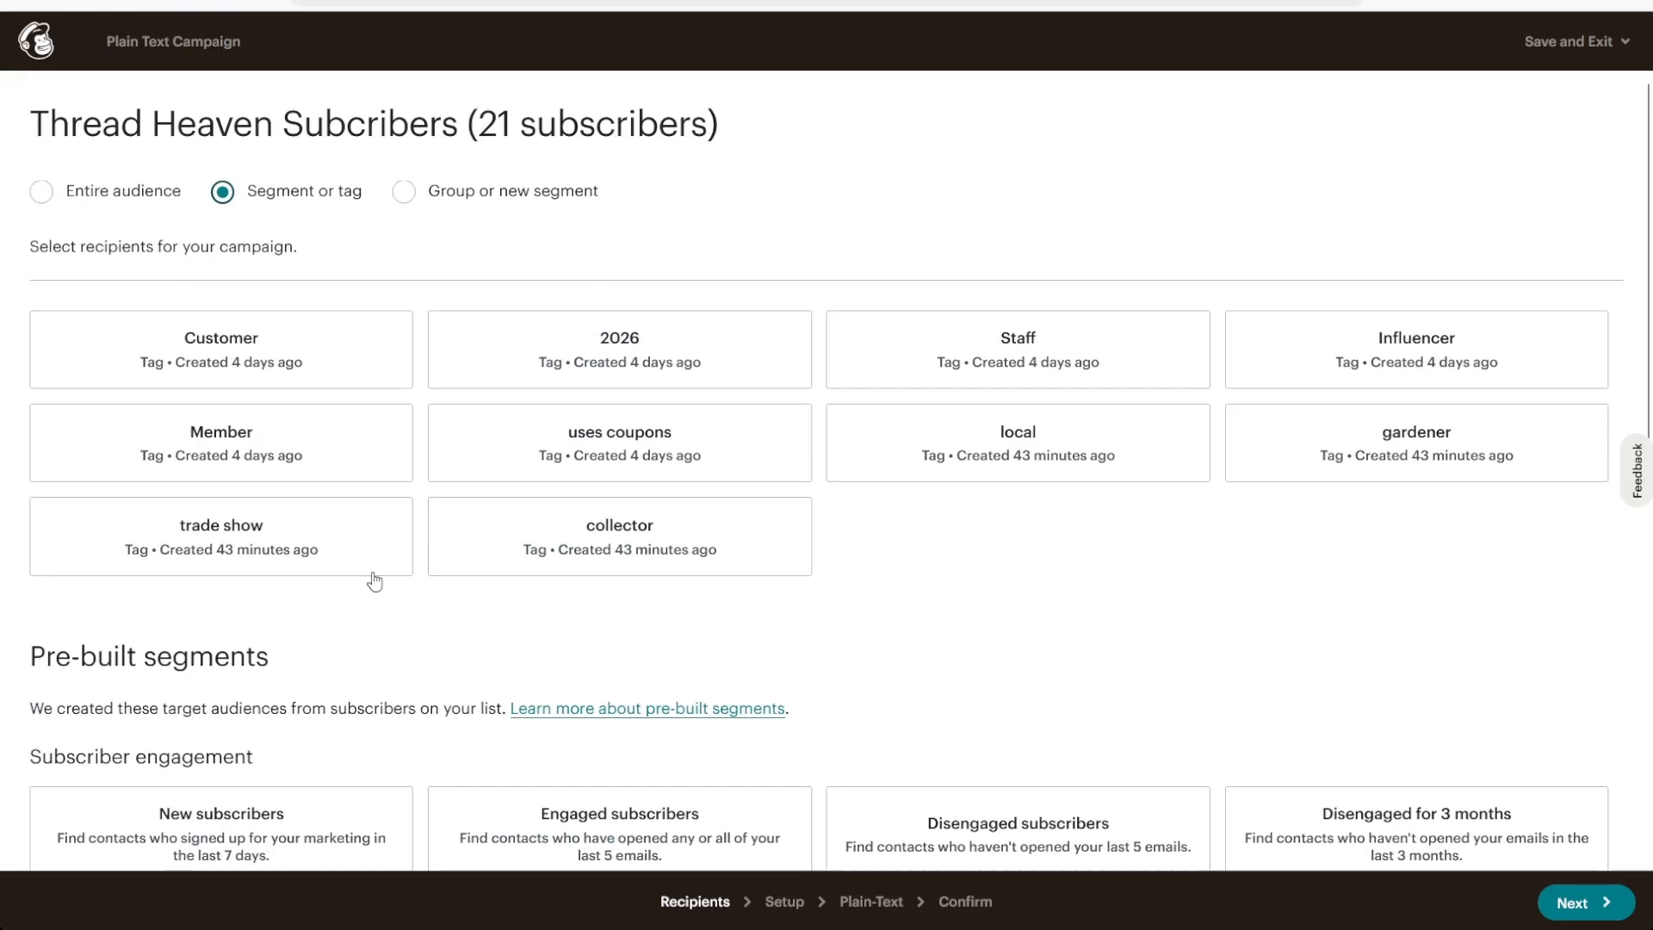
click(404, 195)
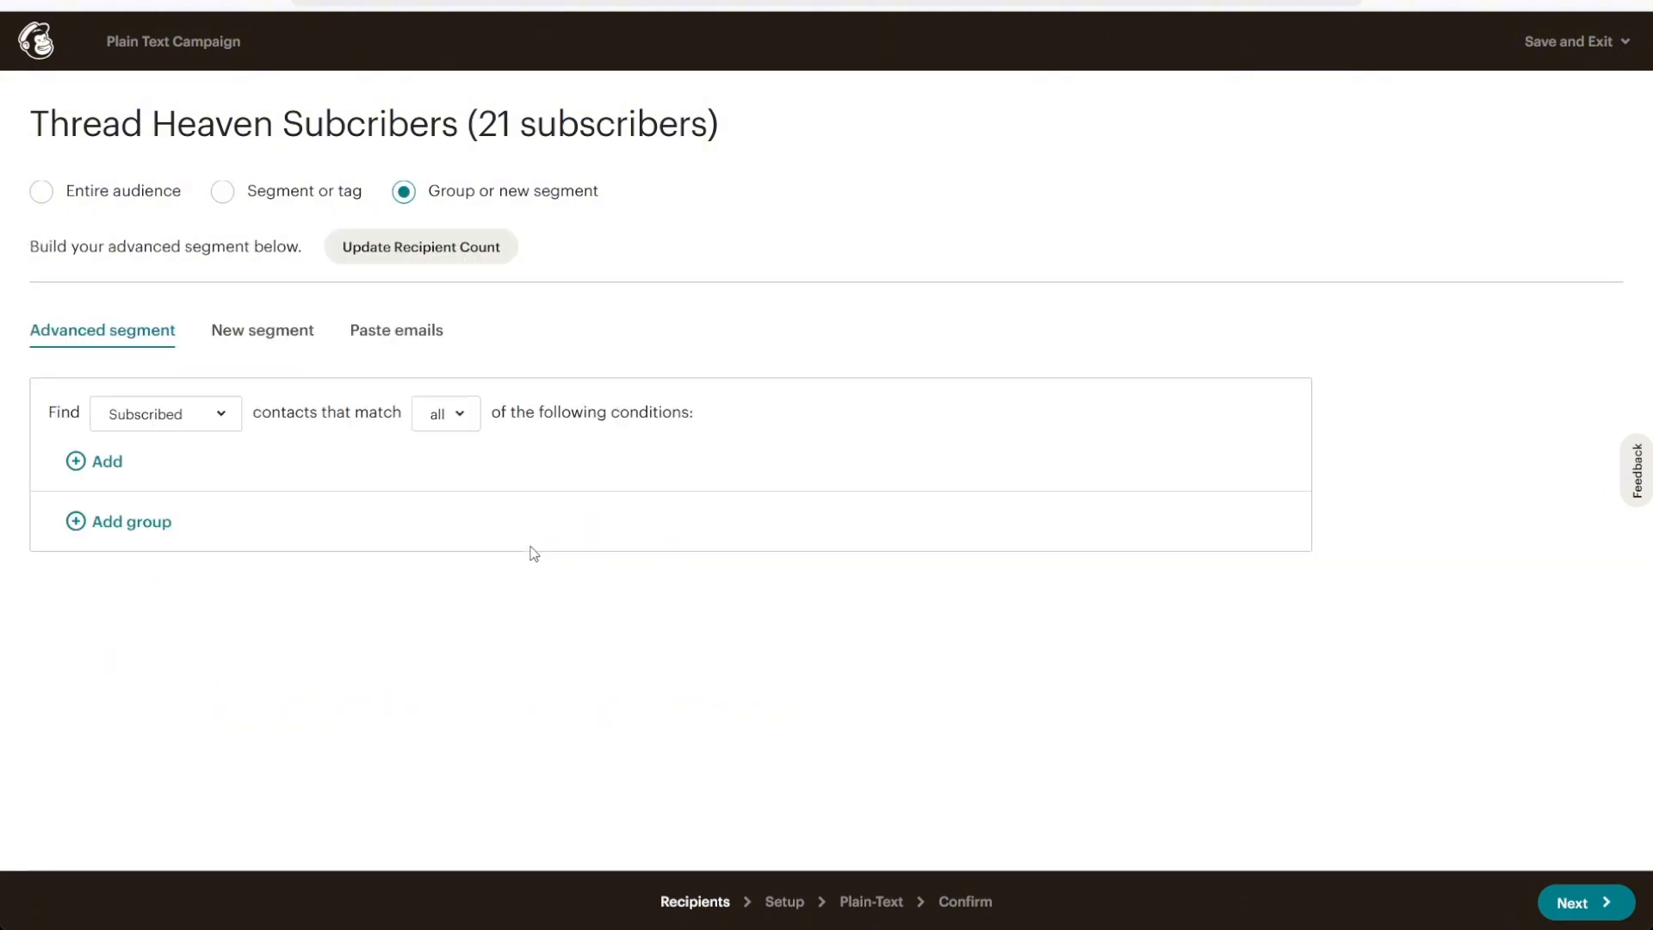
click(263, 343)
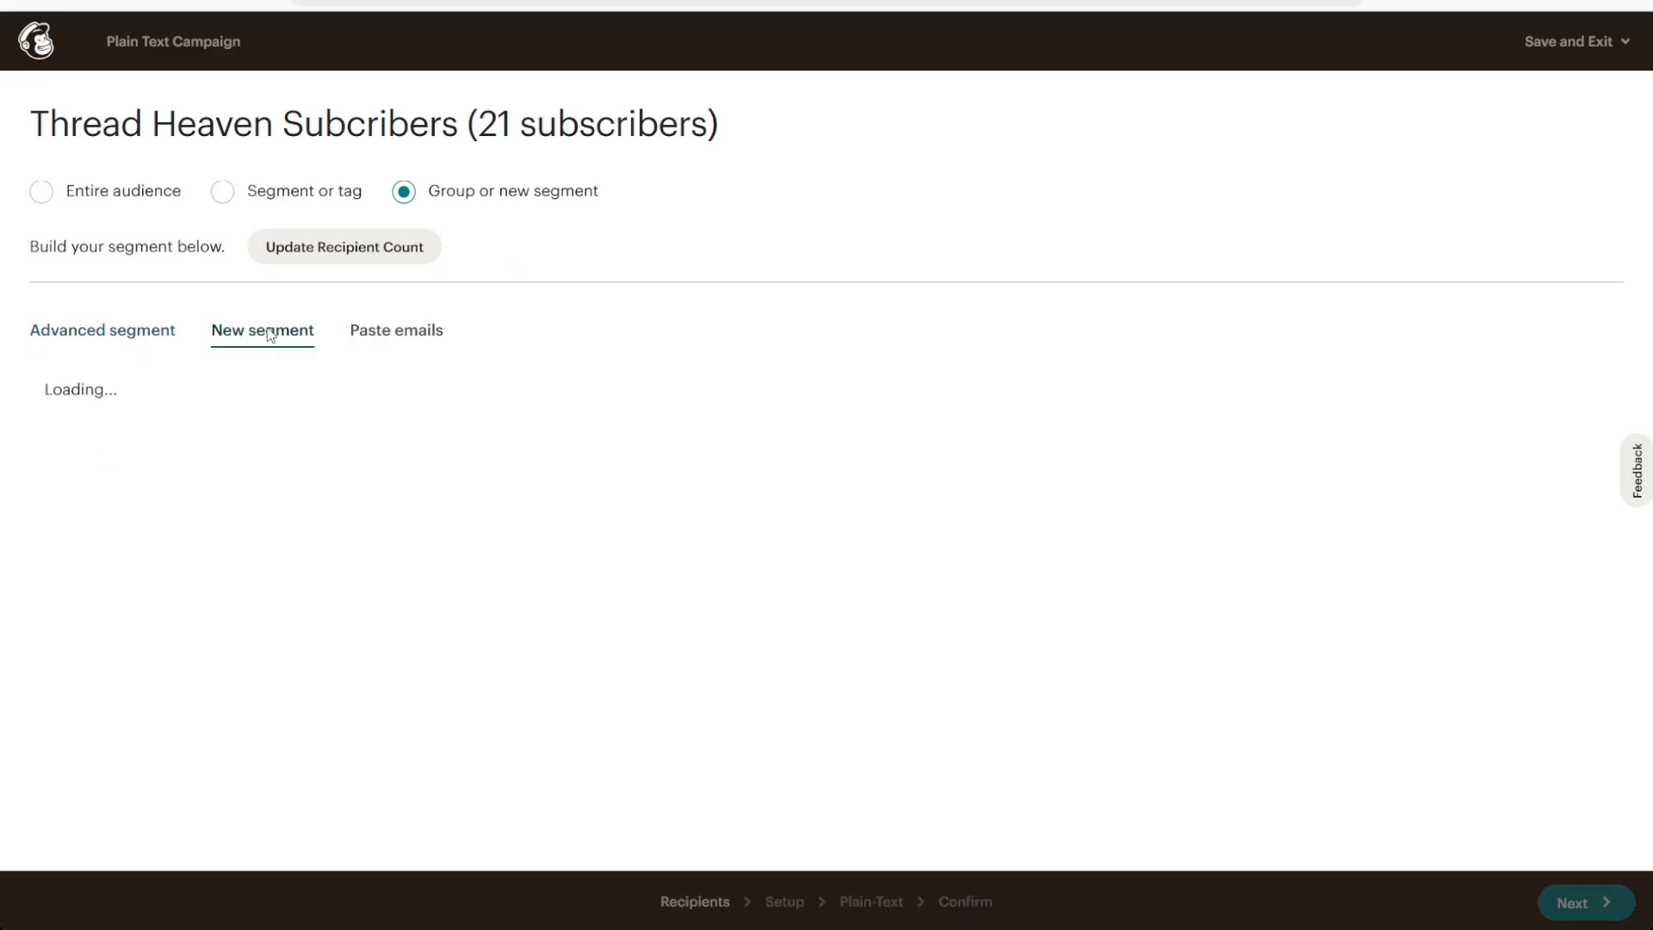
click(390, 340)
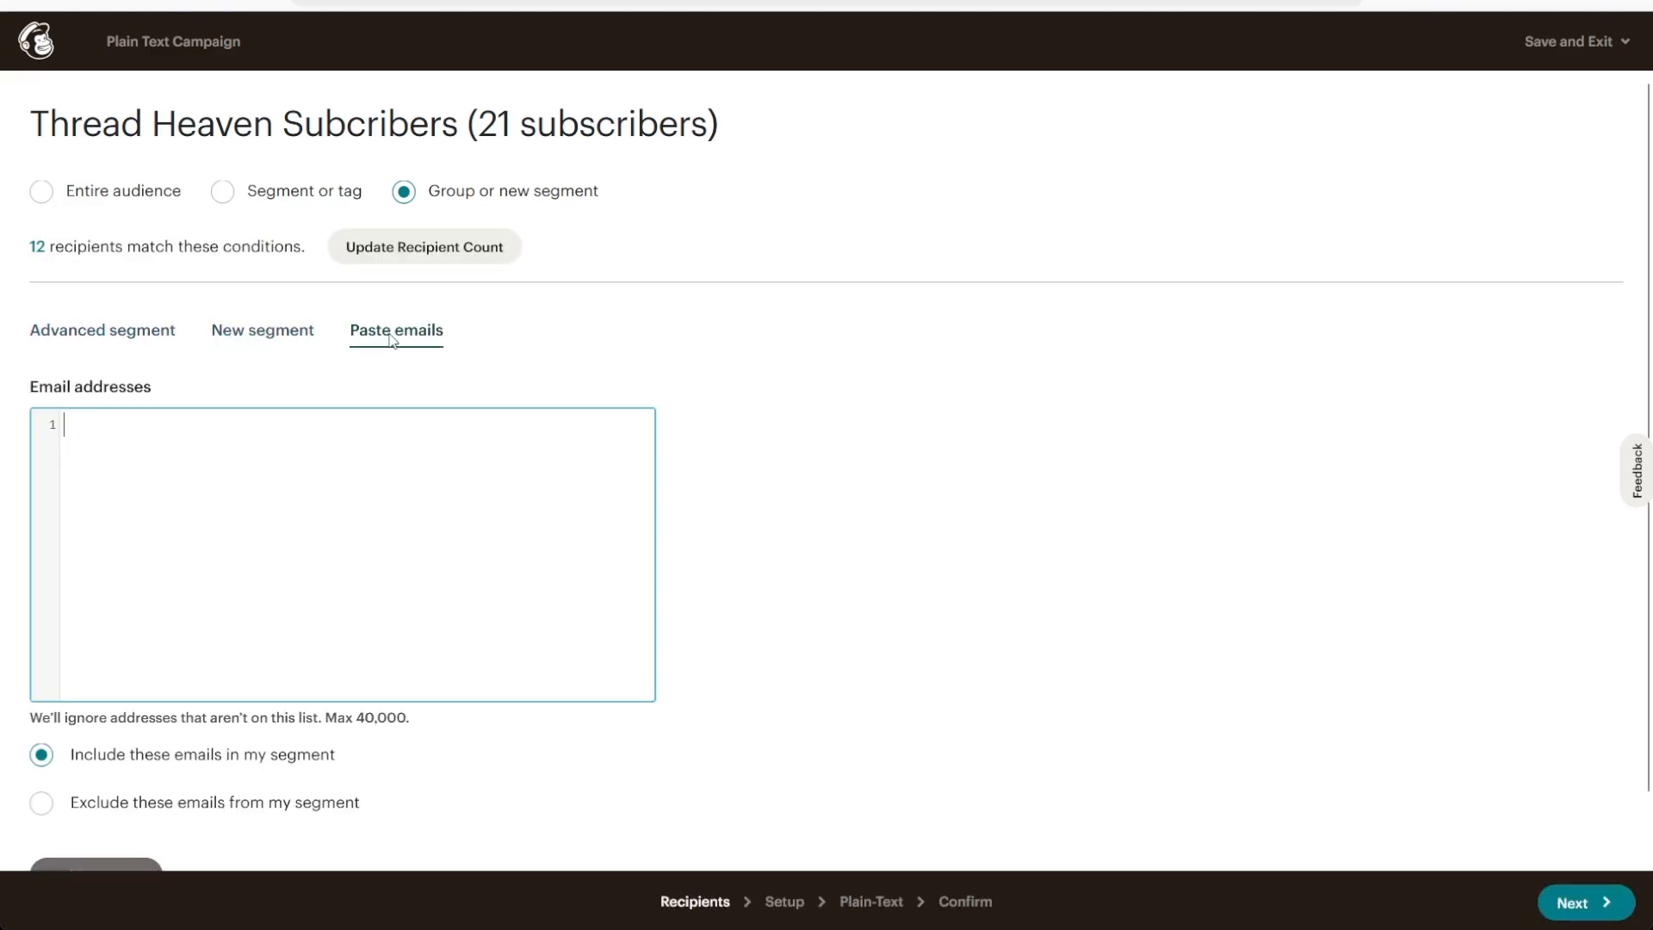
Choose the entire audience as recipients and continue to the campaign setup
click(113, 192)
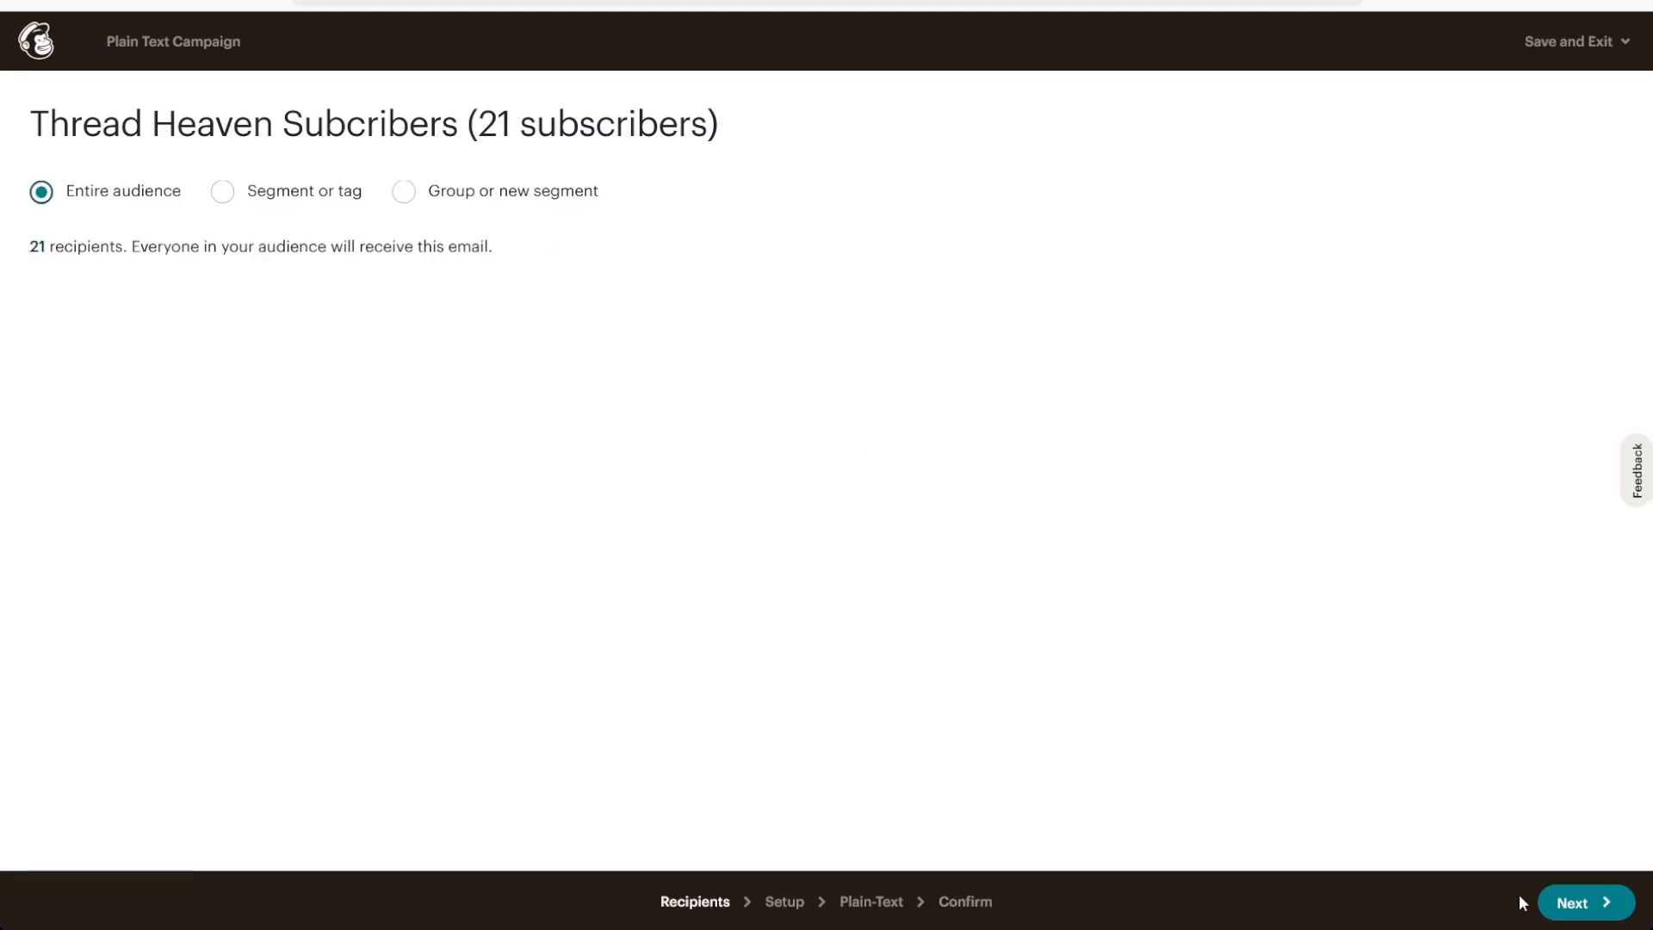
click(1583, 903)
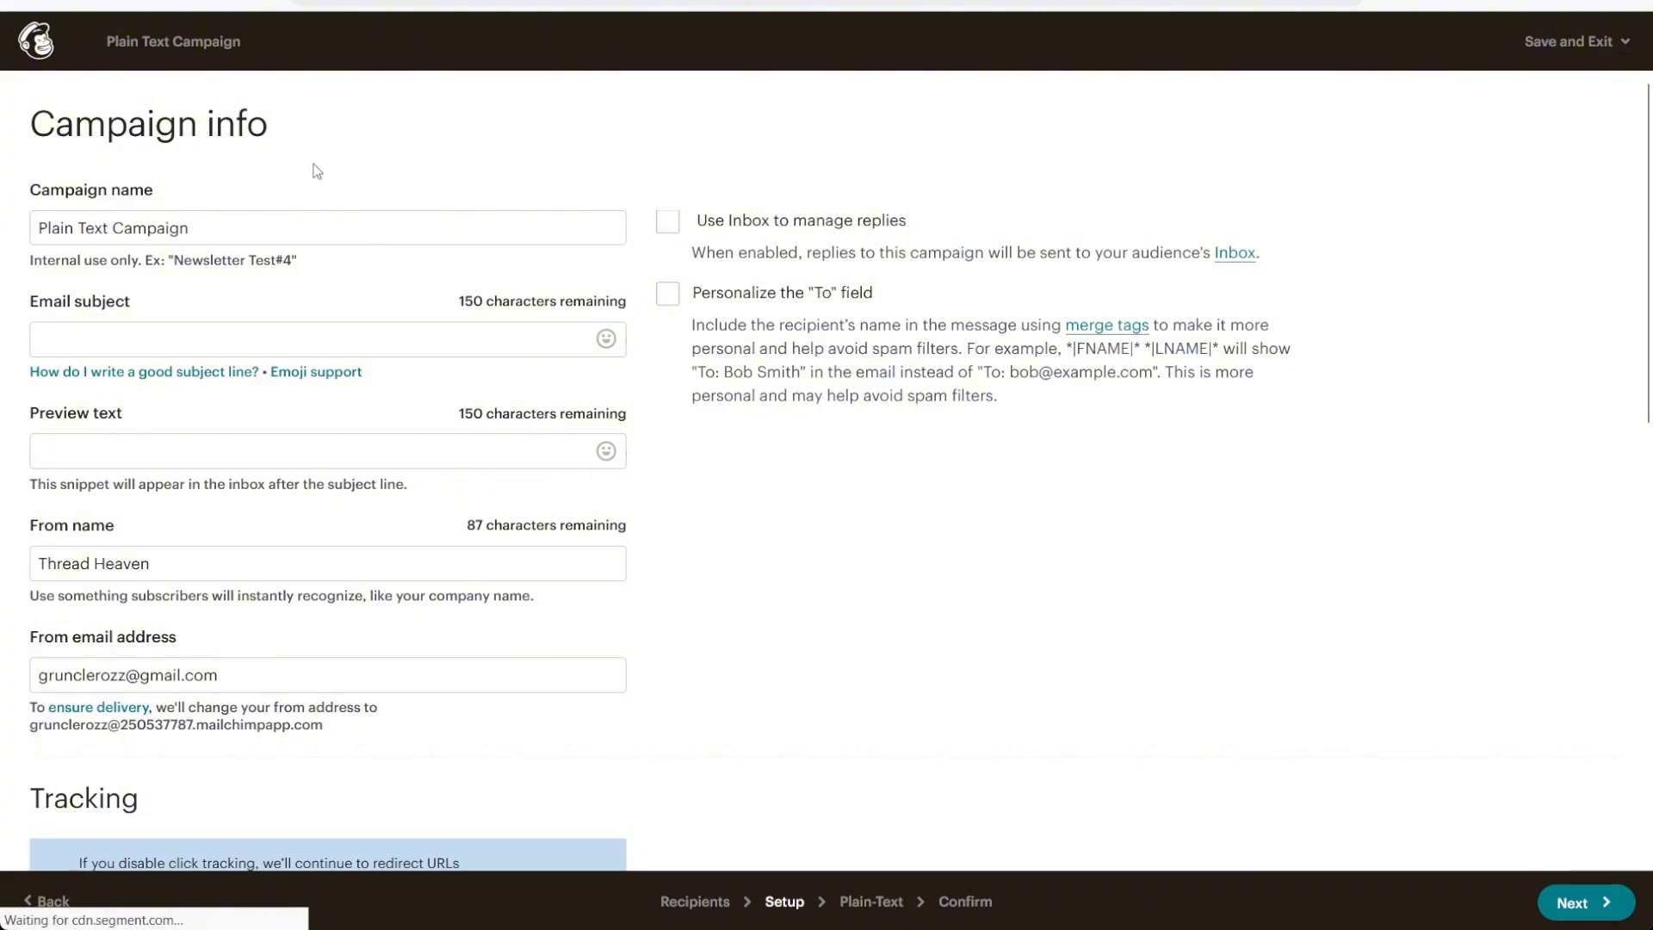
Rename the campaign as "Newsletter" and set the email subject to "Test"
drag(269, 225, 36, 228)
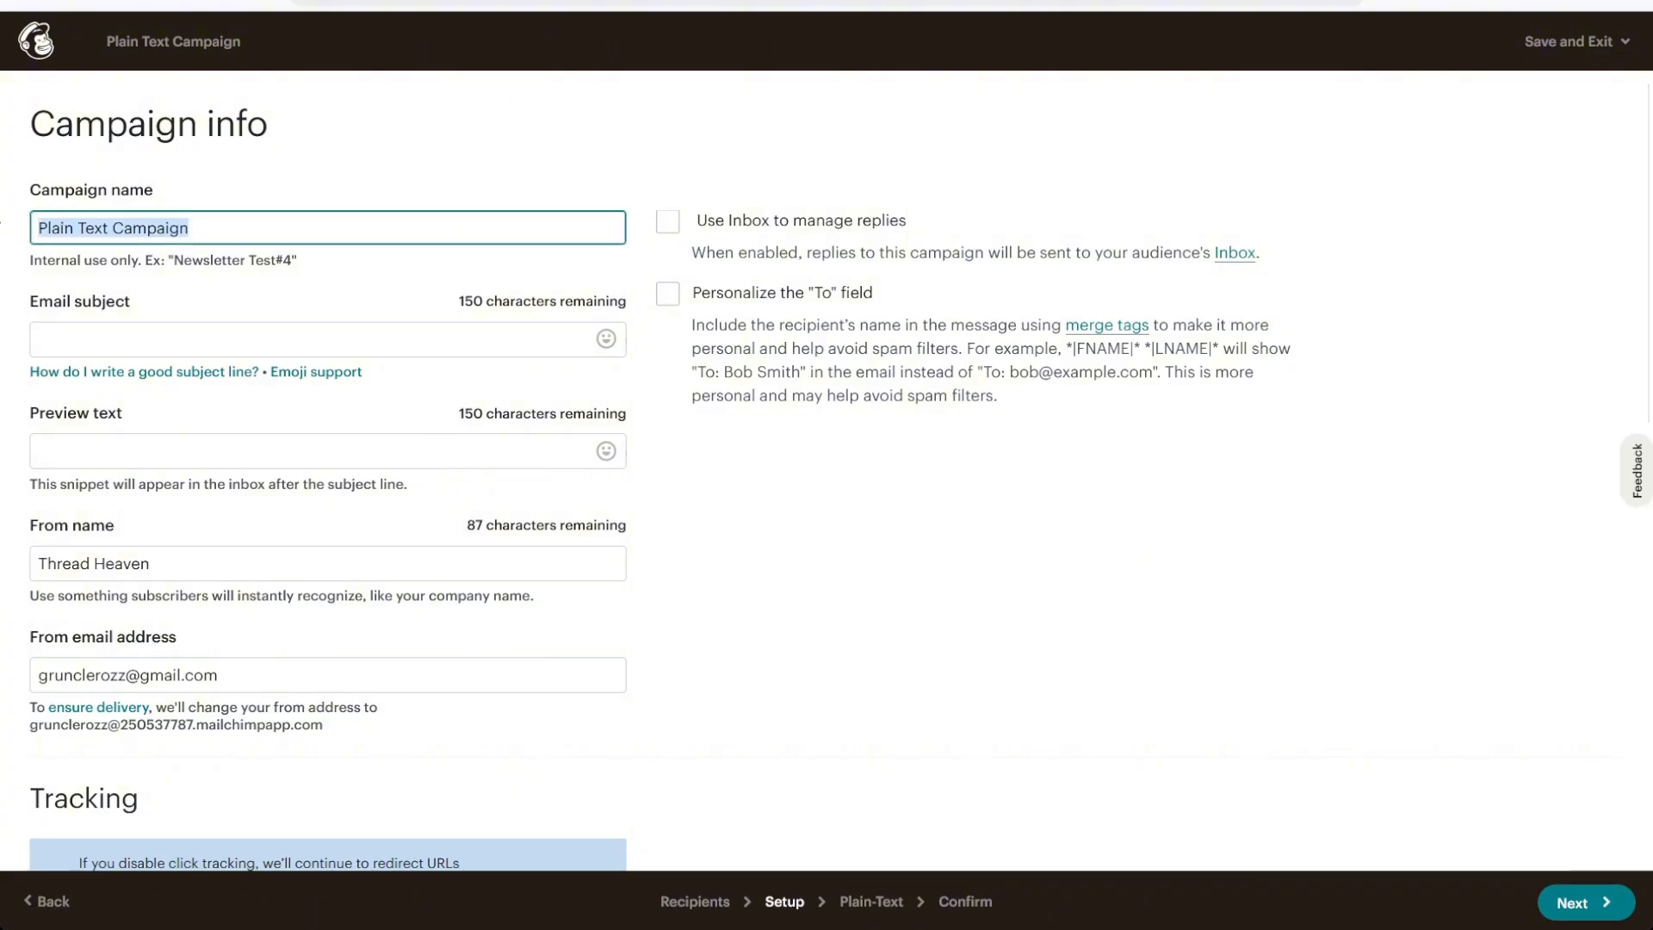
text(Newsletter)
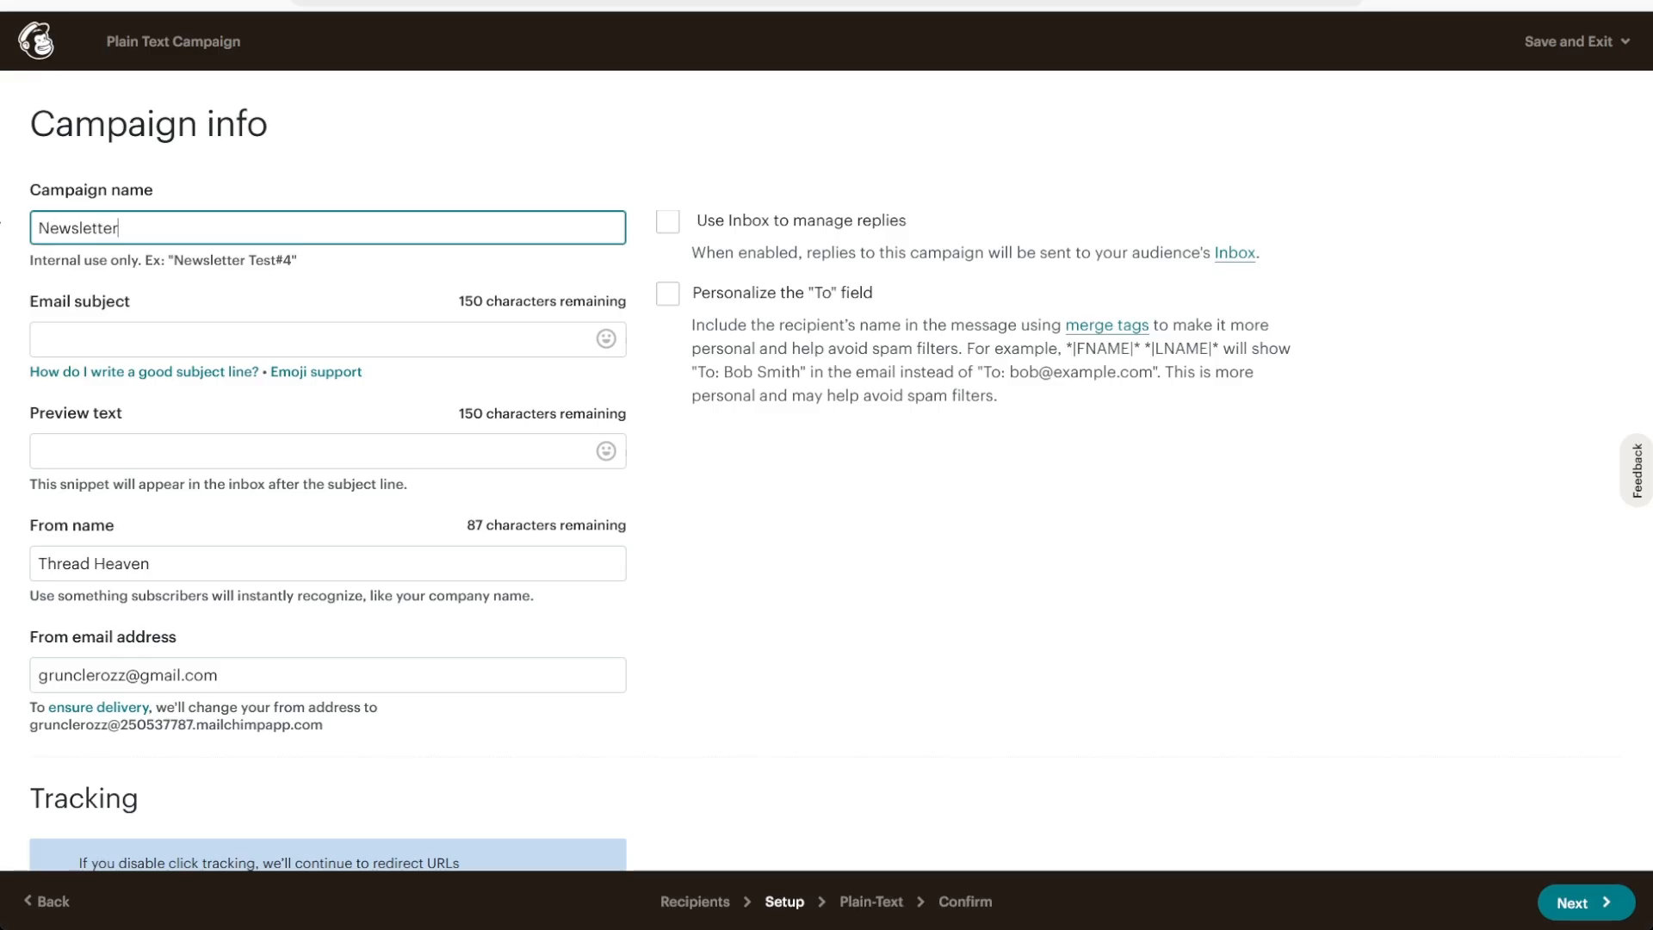
key(Tab)
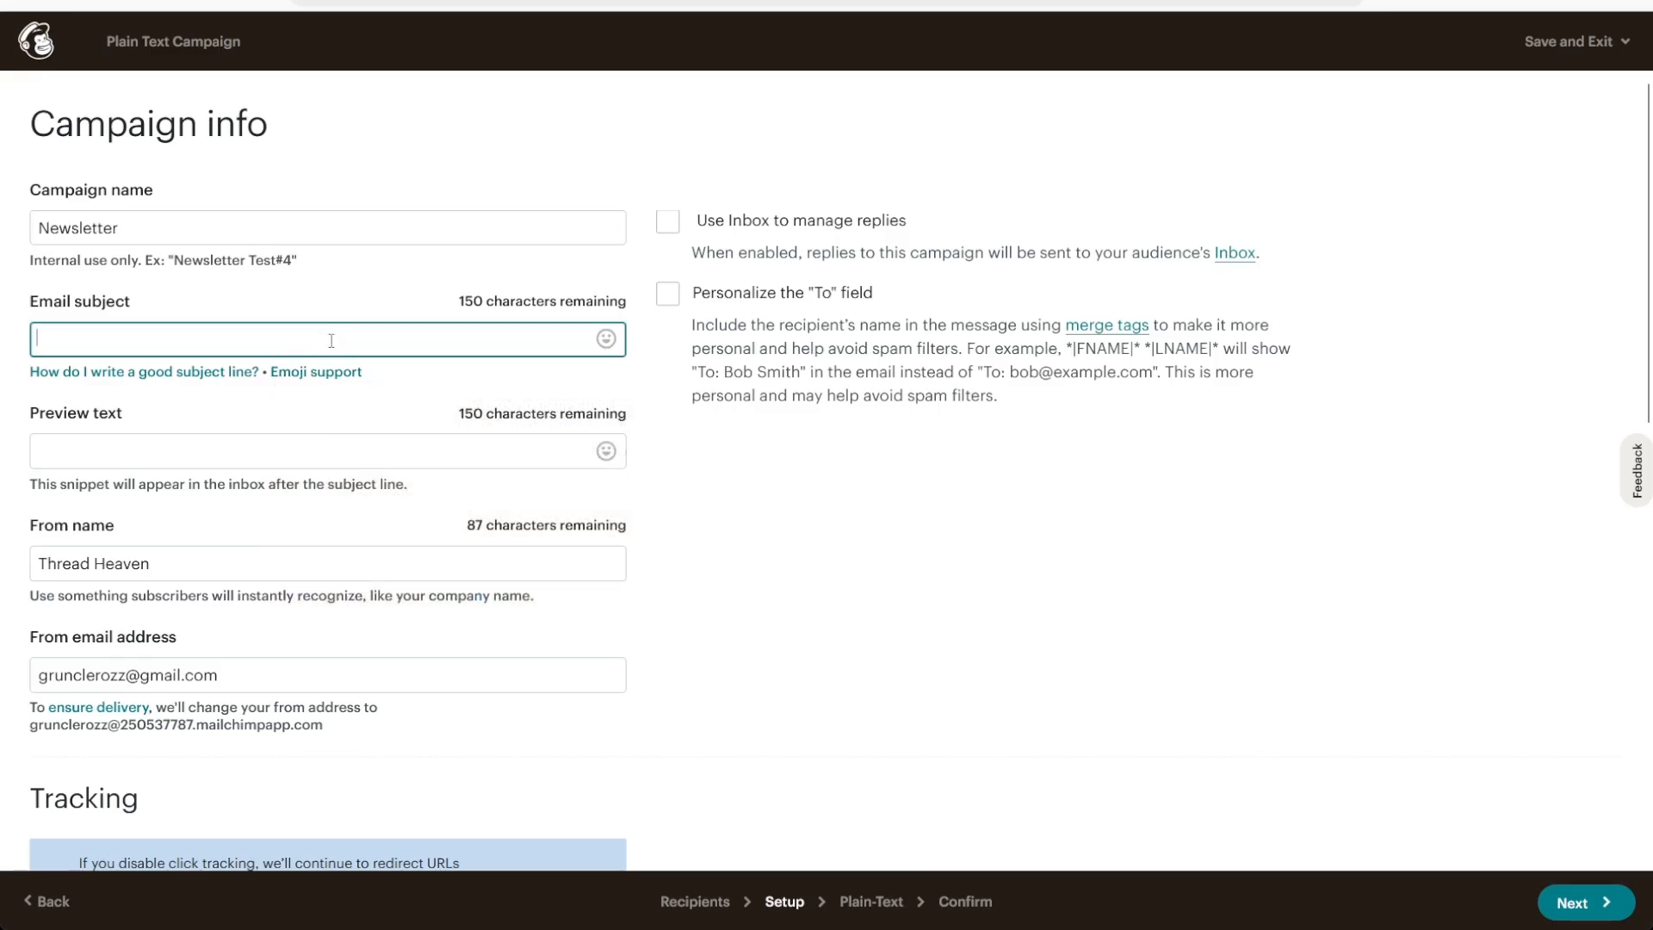
text(Test)
Review the preview text, sender name and address, tracking, social media and video options of the campaign setup
click(405, 451)
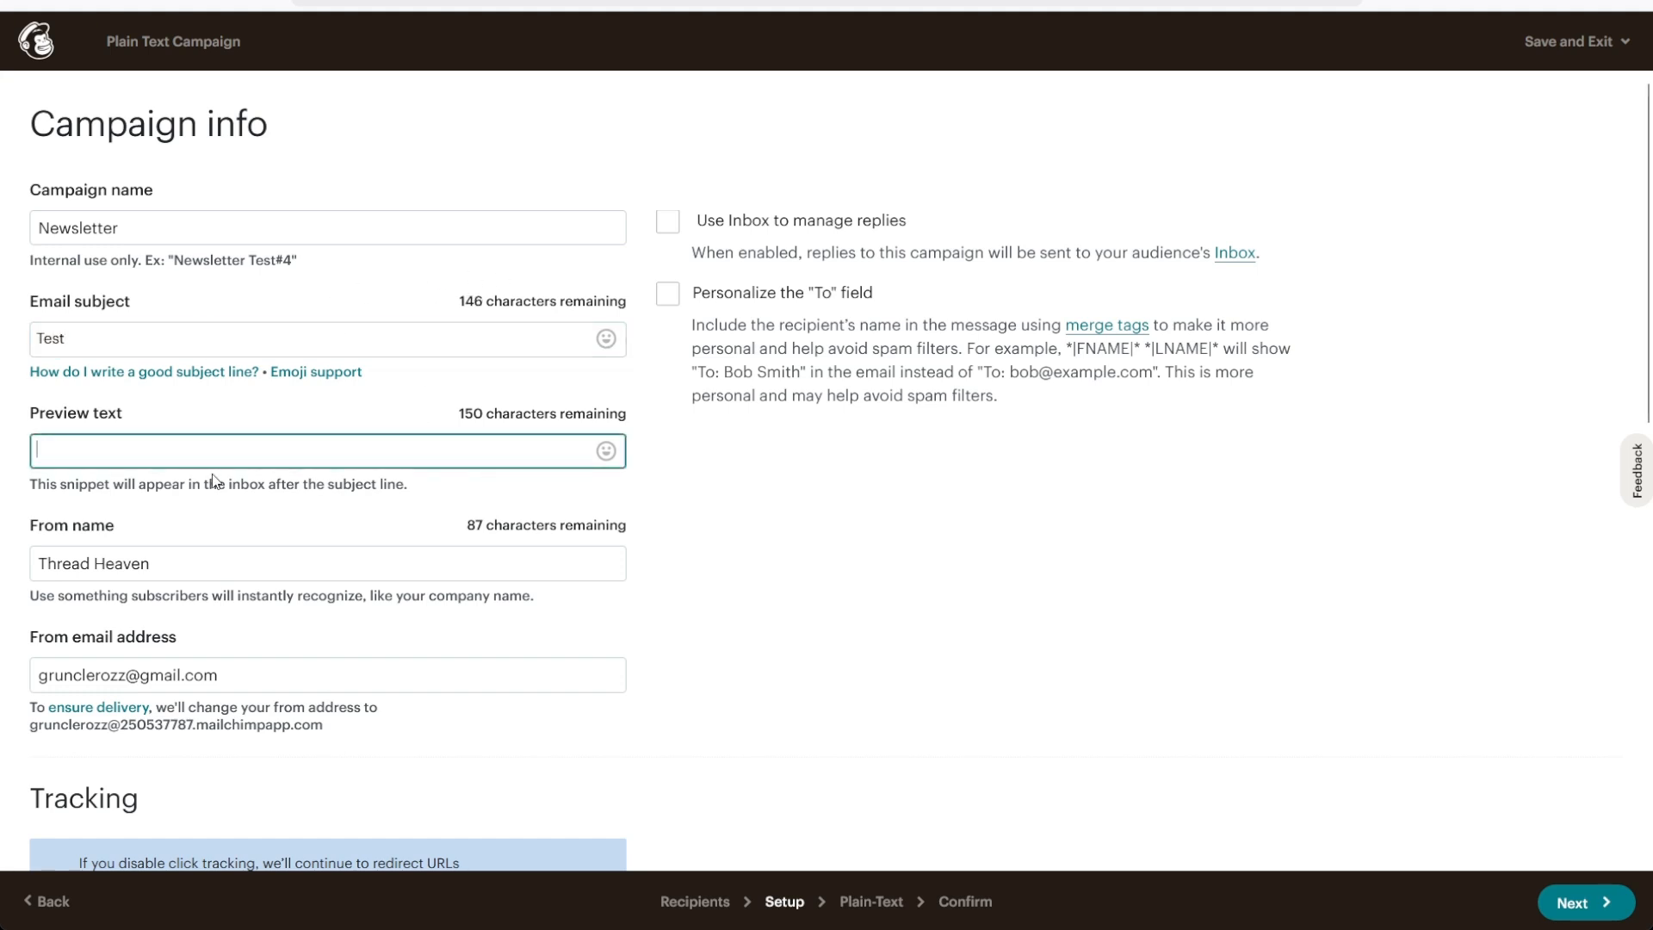
scroll(213, 480, down, 1)
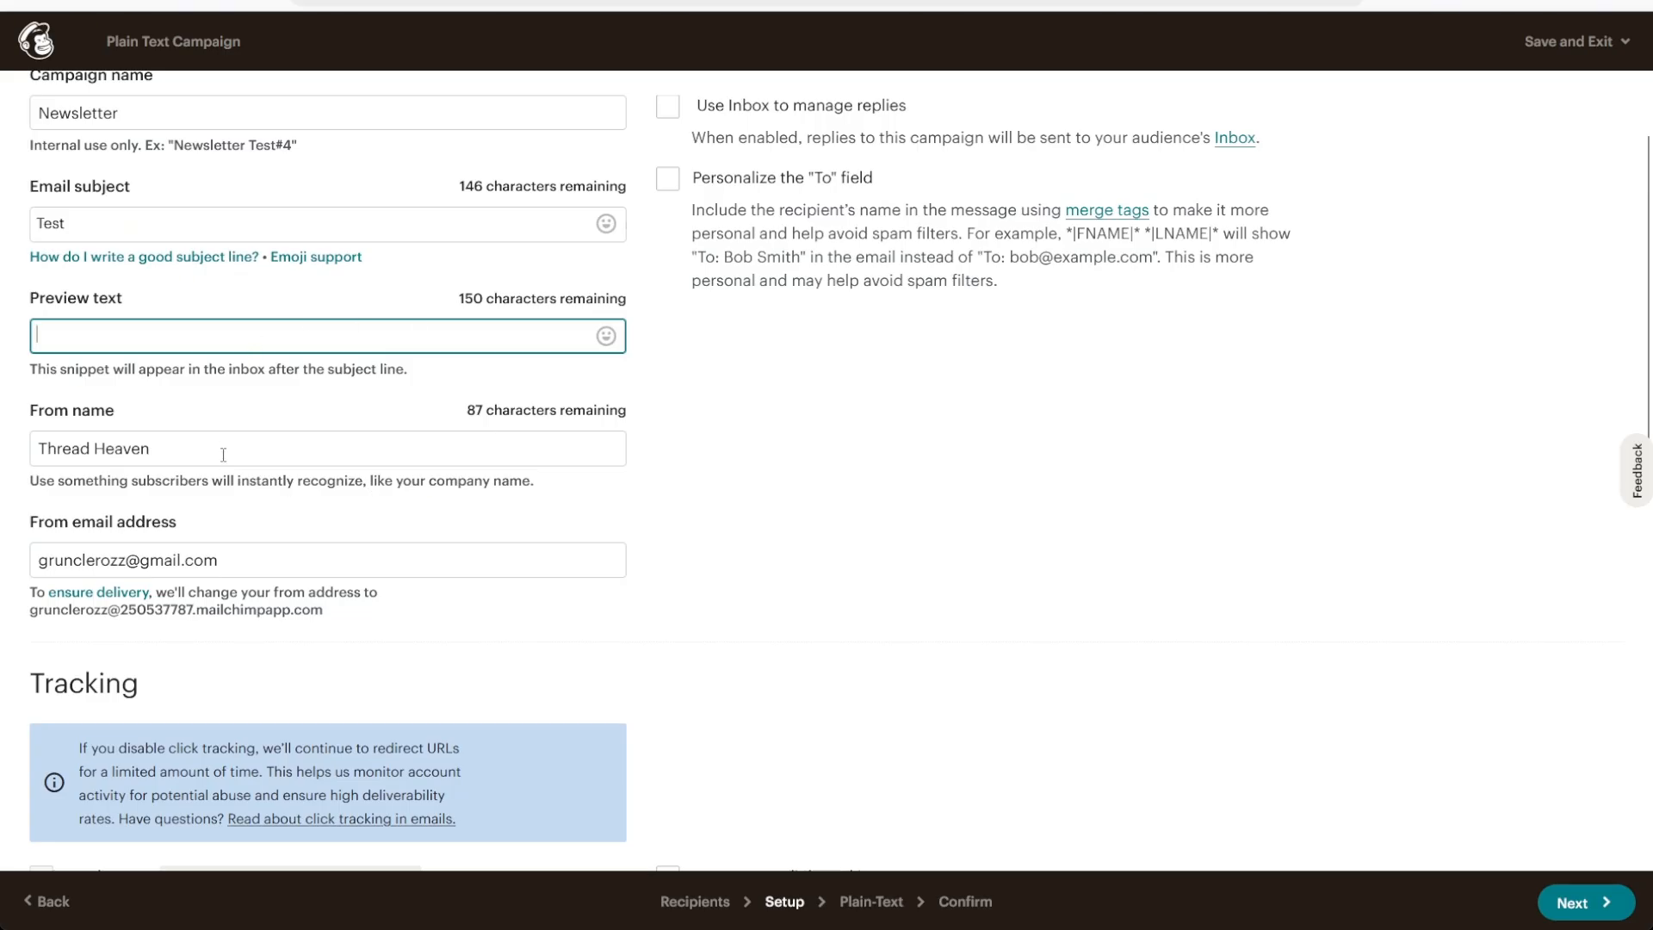
drag(231, 451, 38, 448)
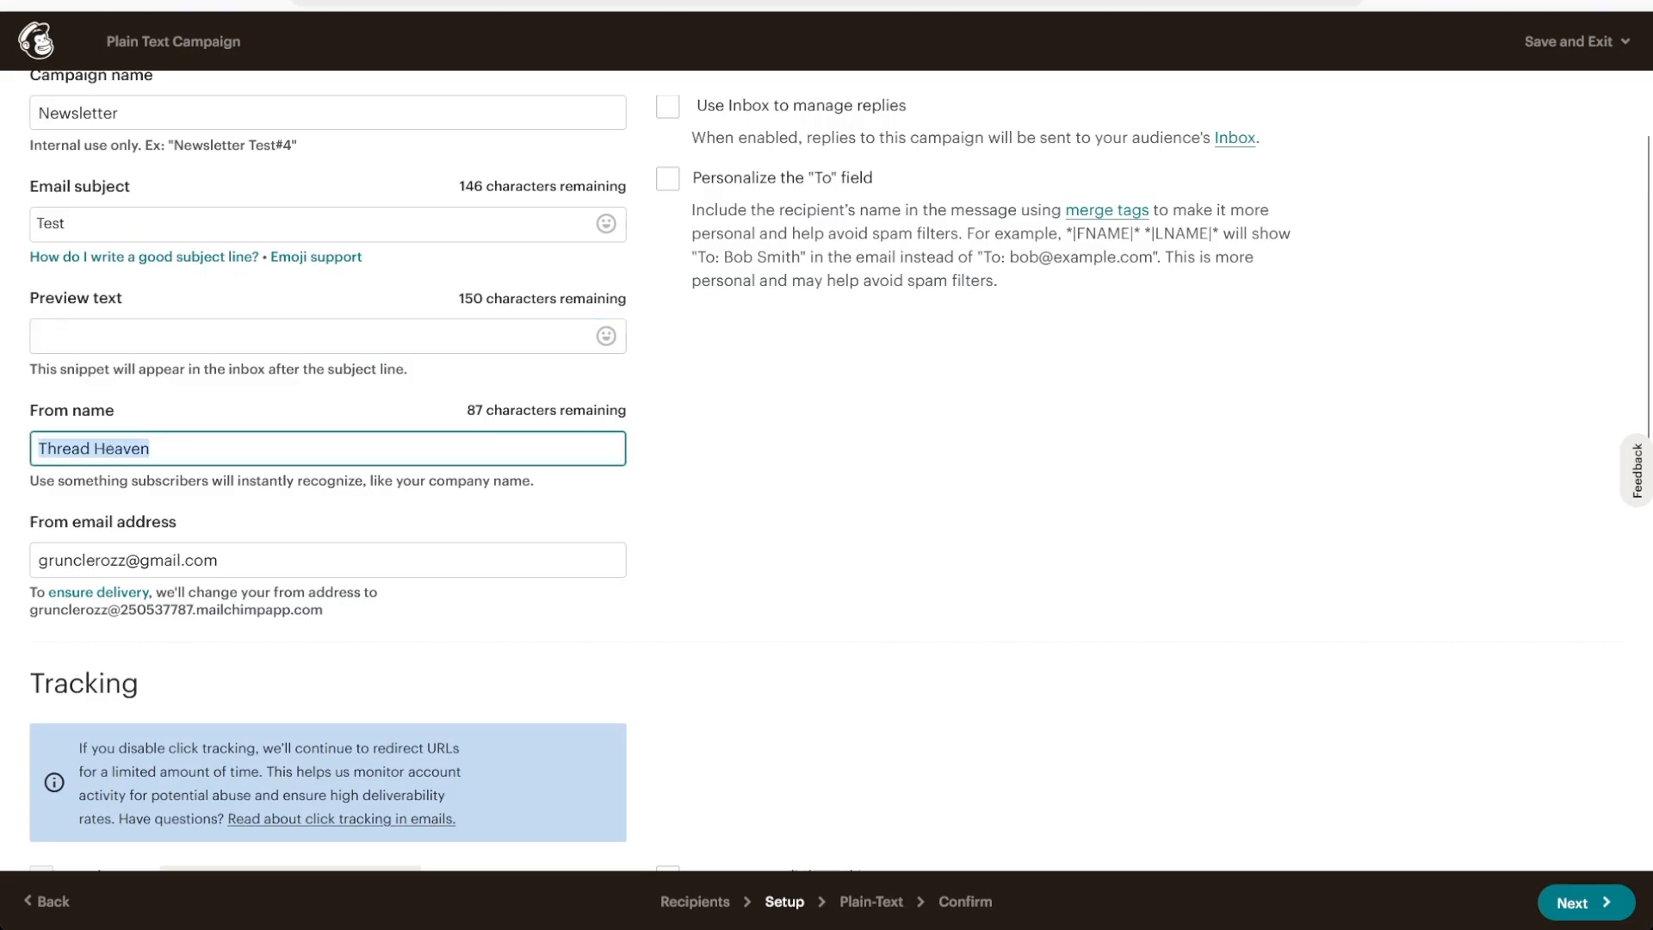
drag(151, 449, 42, 451)
click(332, 454)
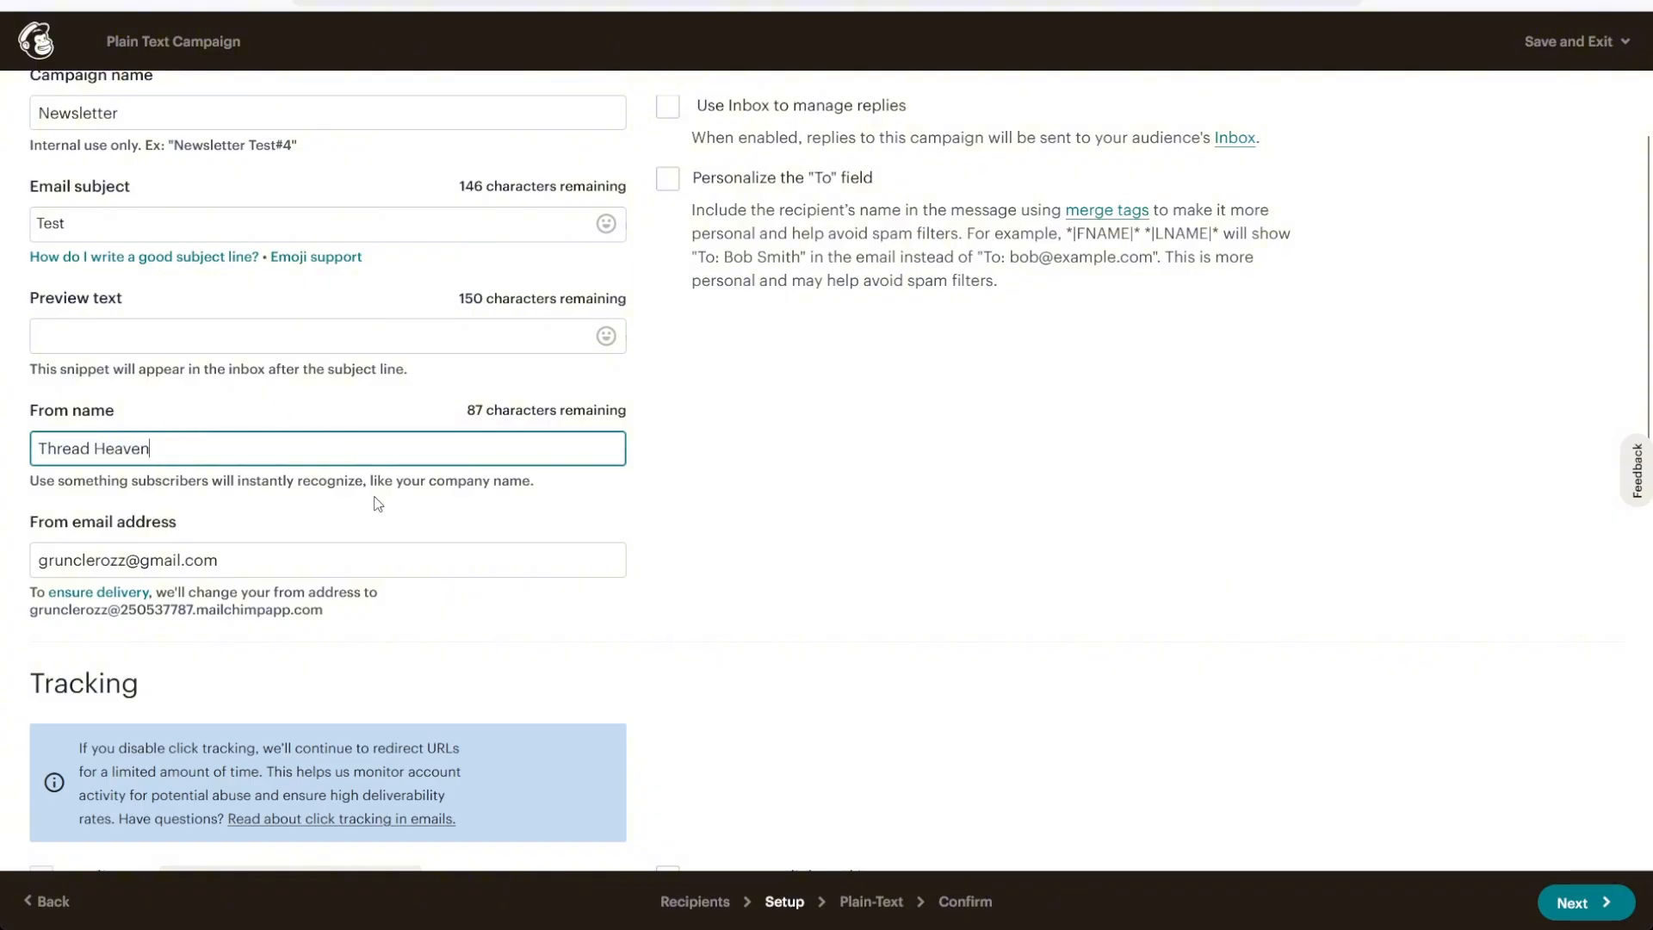
scroll(378, 504, down, 1)
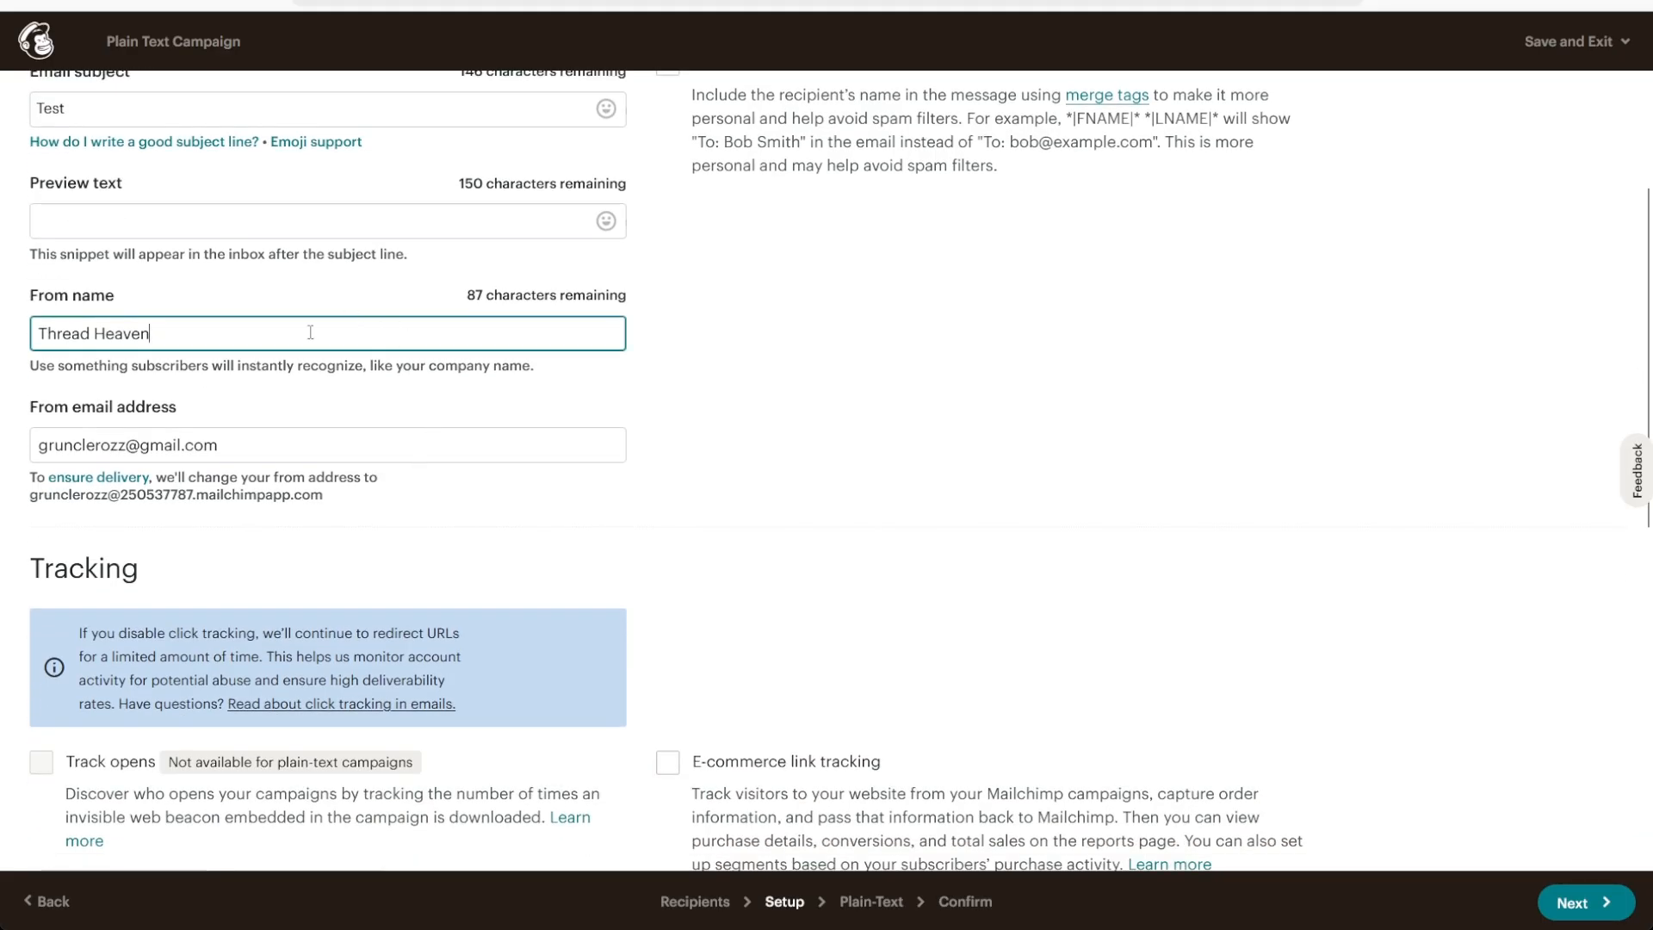
drag(306, 446, 40, 439)
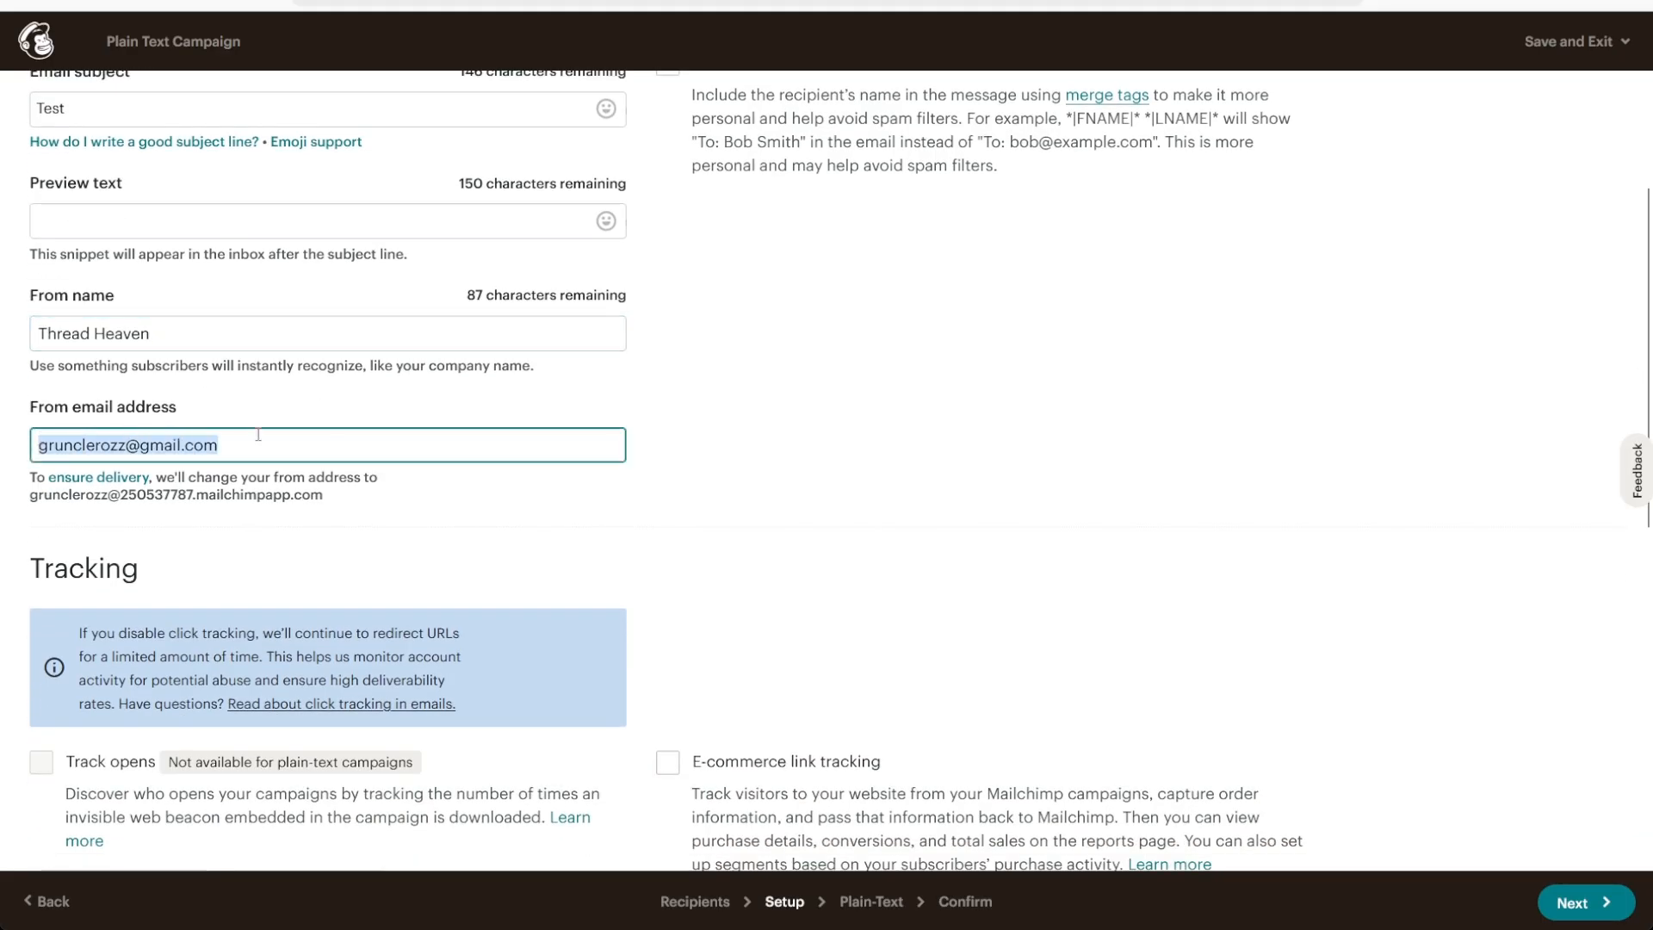
click(627, 466)
scroll(627, 467, down, 3)
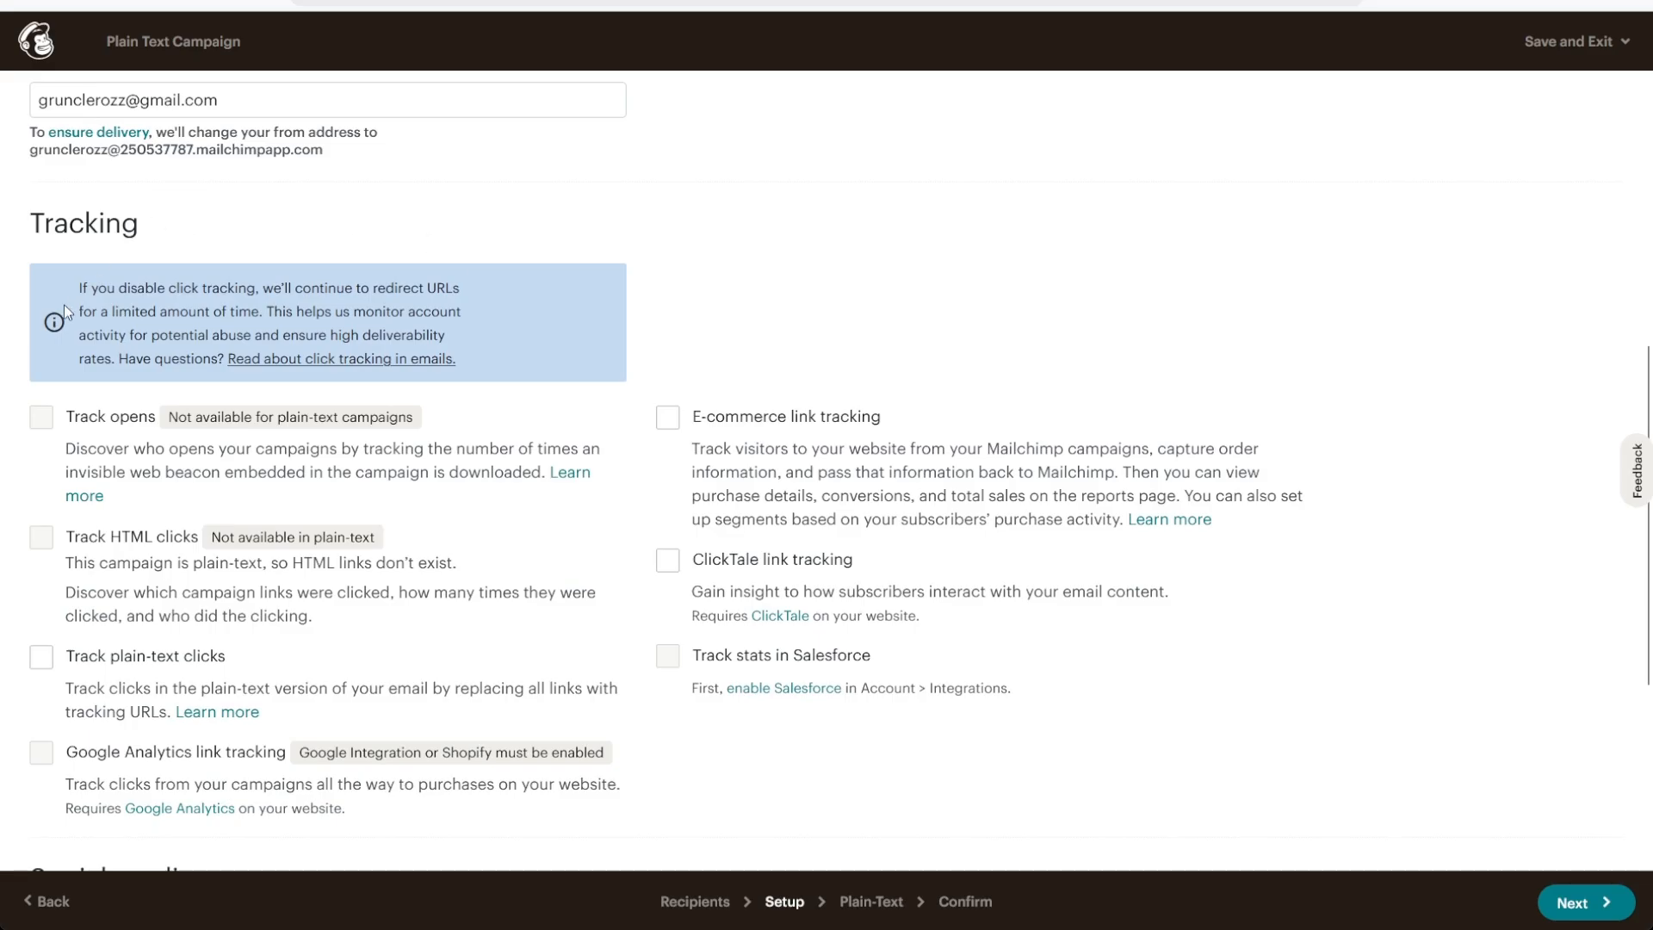
scroll(64, 303, down, 1)
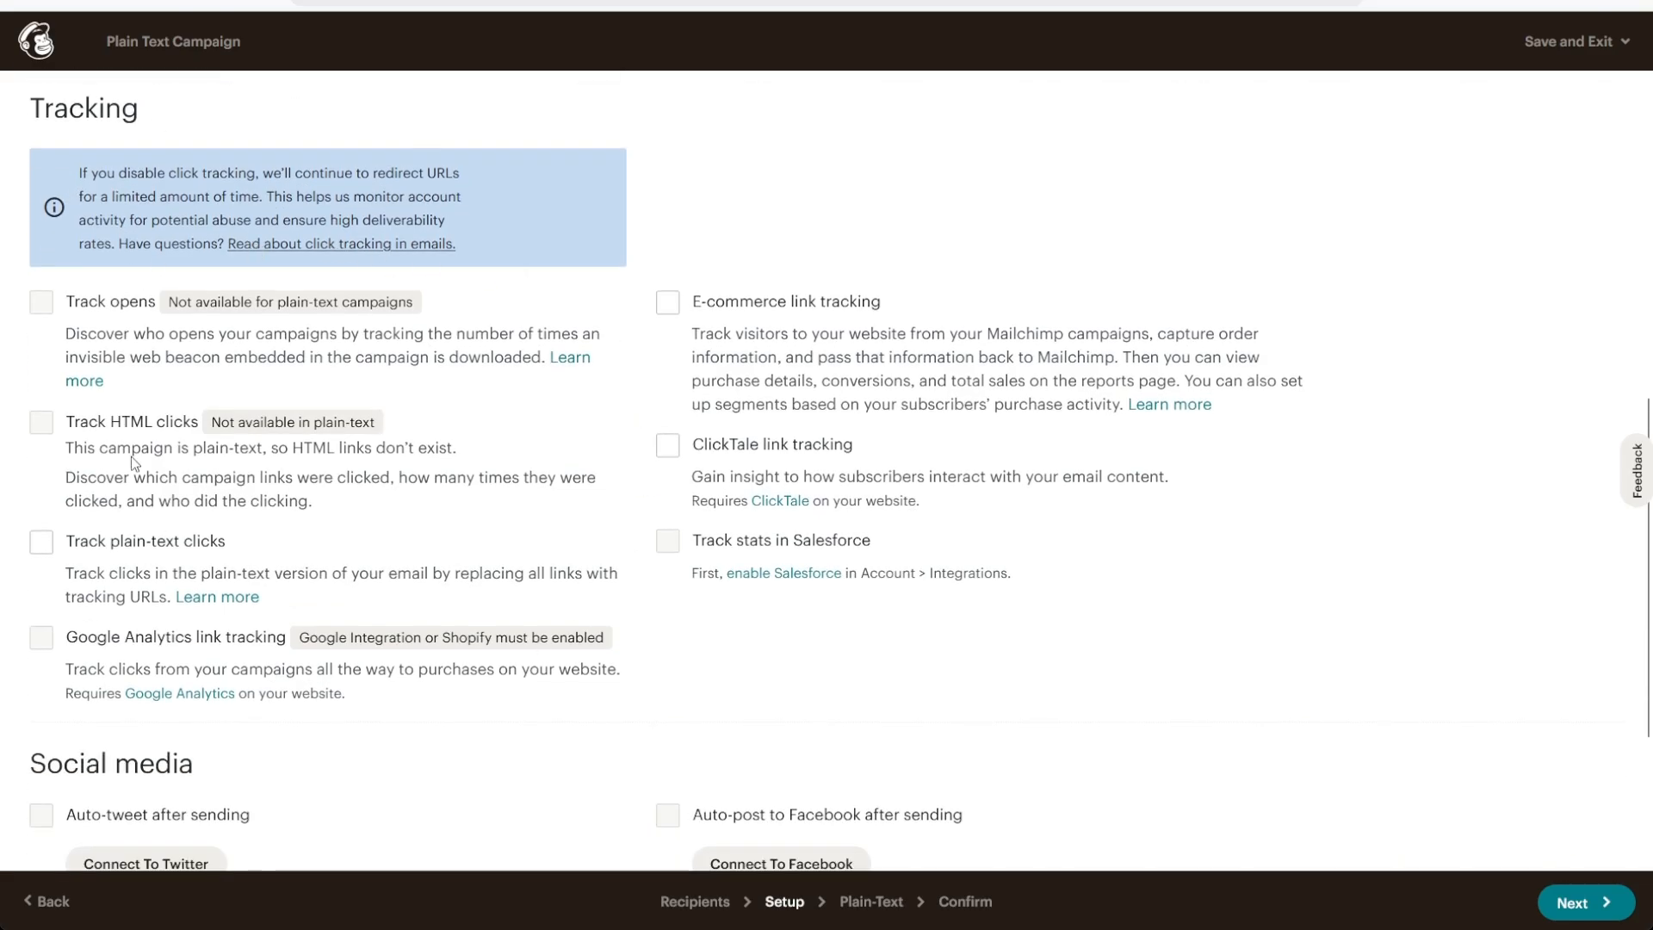
scroll(616, 314, down, 2)
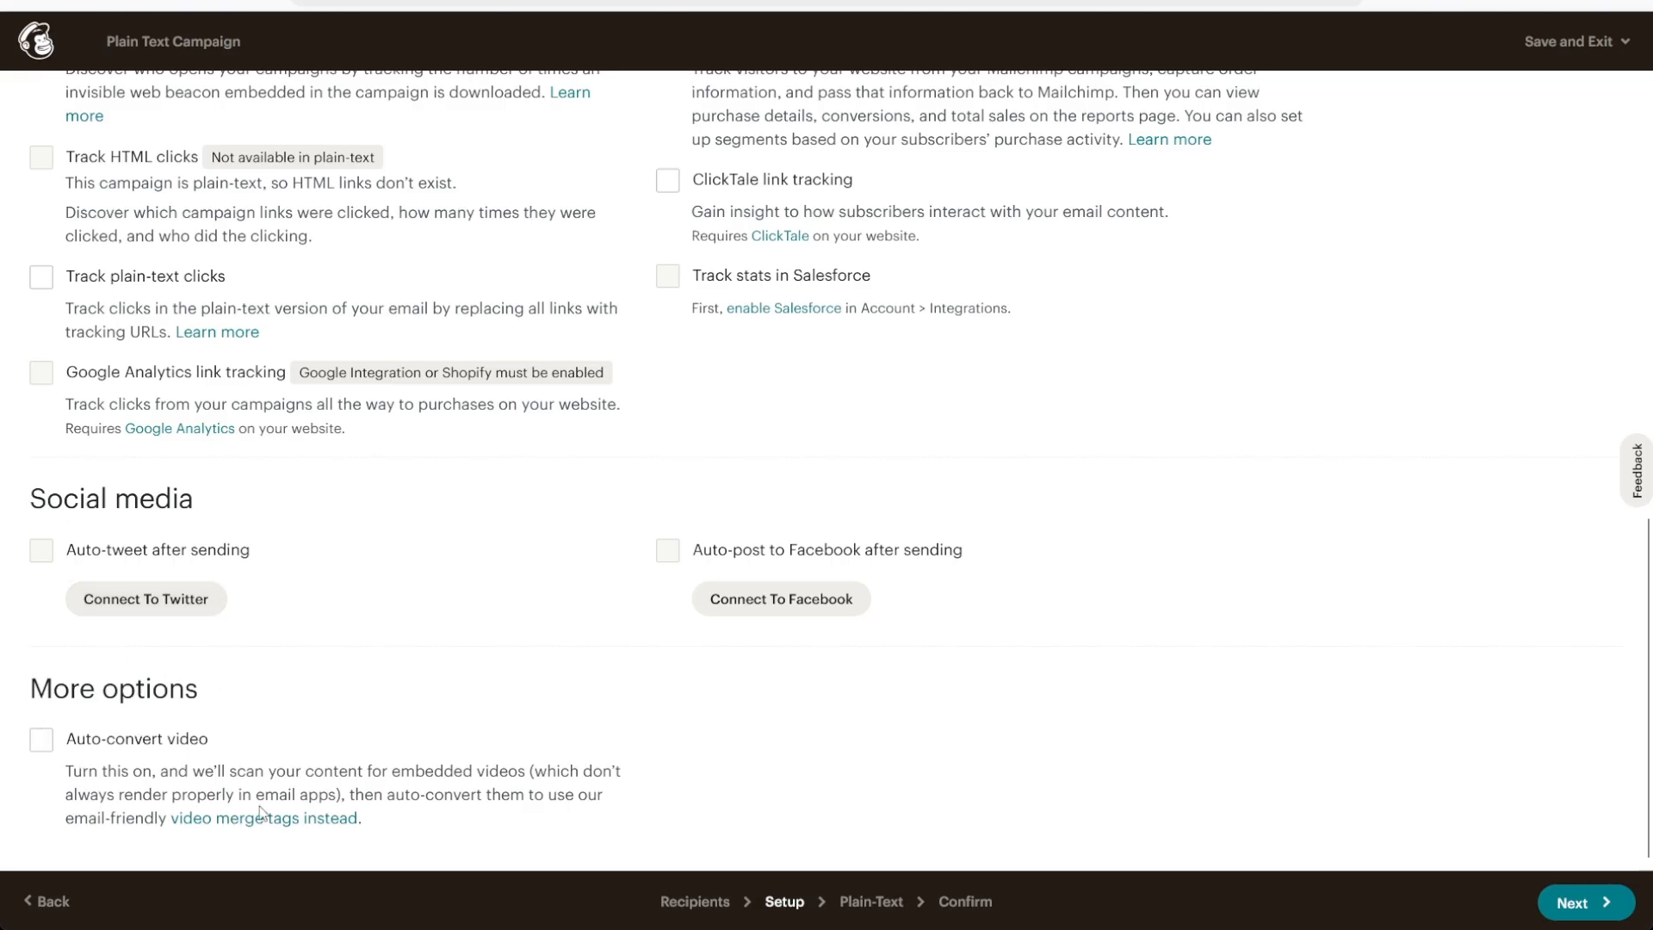
scroll(528, 694, up, 10)
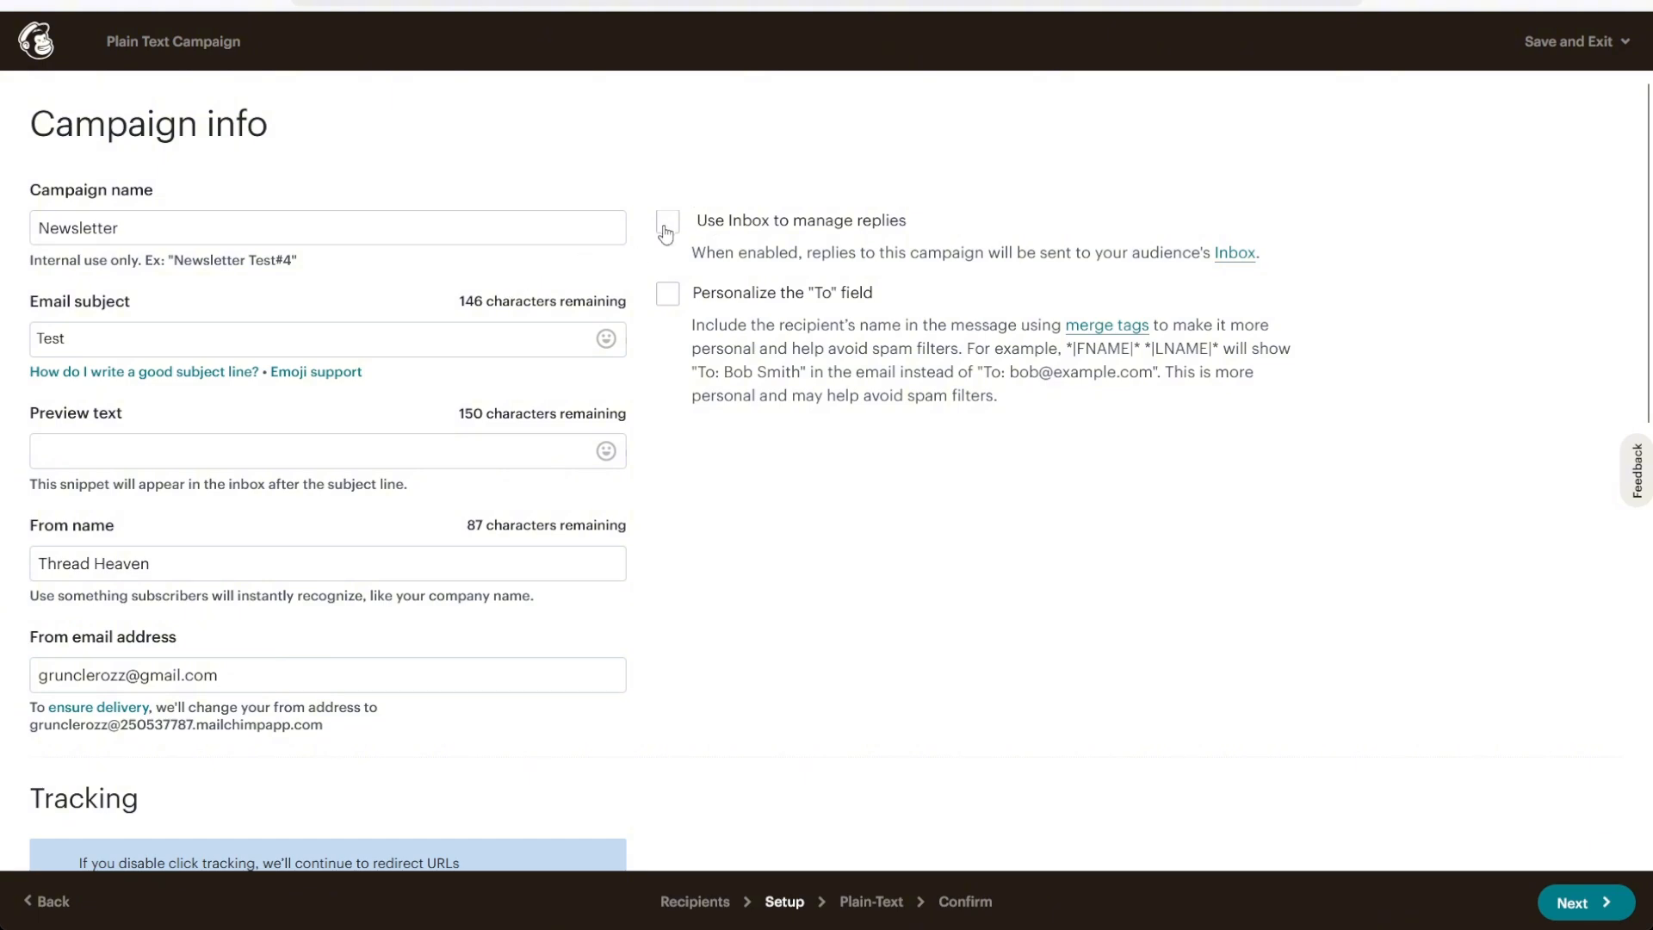
Turn on using Inbox to manage replies and continue to the plain-text message
click(666, 228)
click(1606, 907)
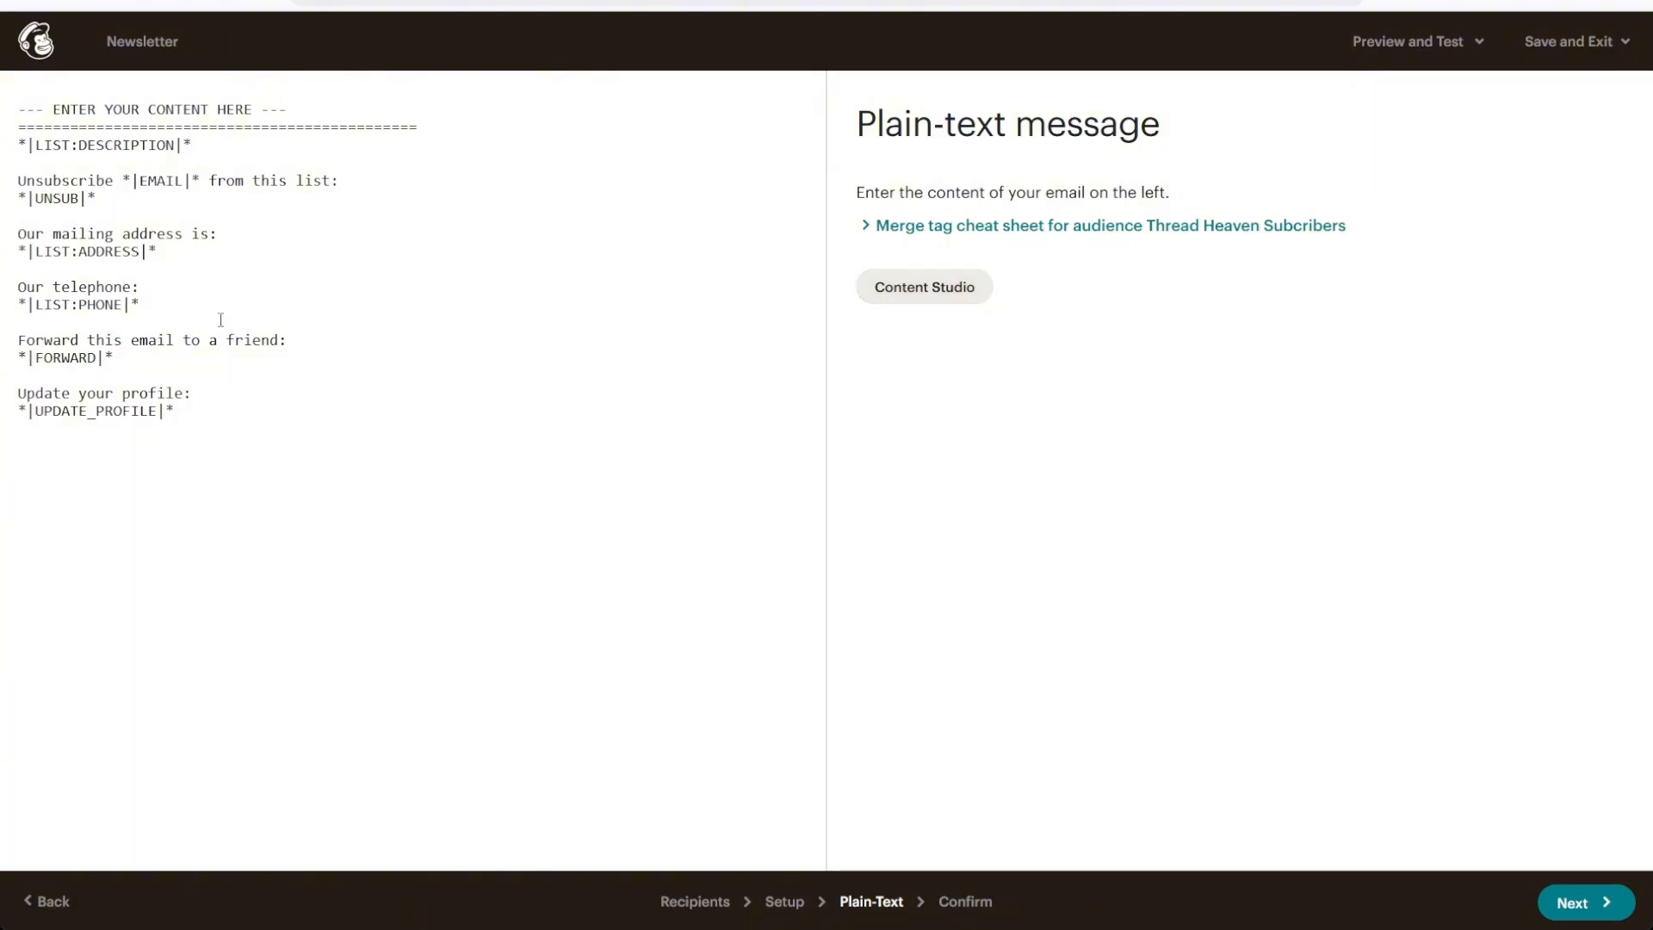
Replace the content placeholder with "Hi!" and, after a blank line, "This is a test plain-text email.", keeping the merge-tag footer
drag(323, 427, 19, 77)
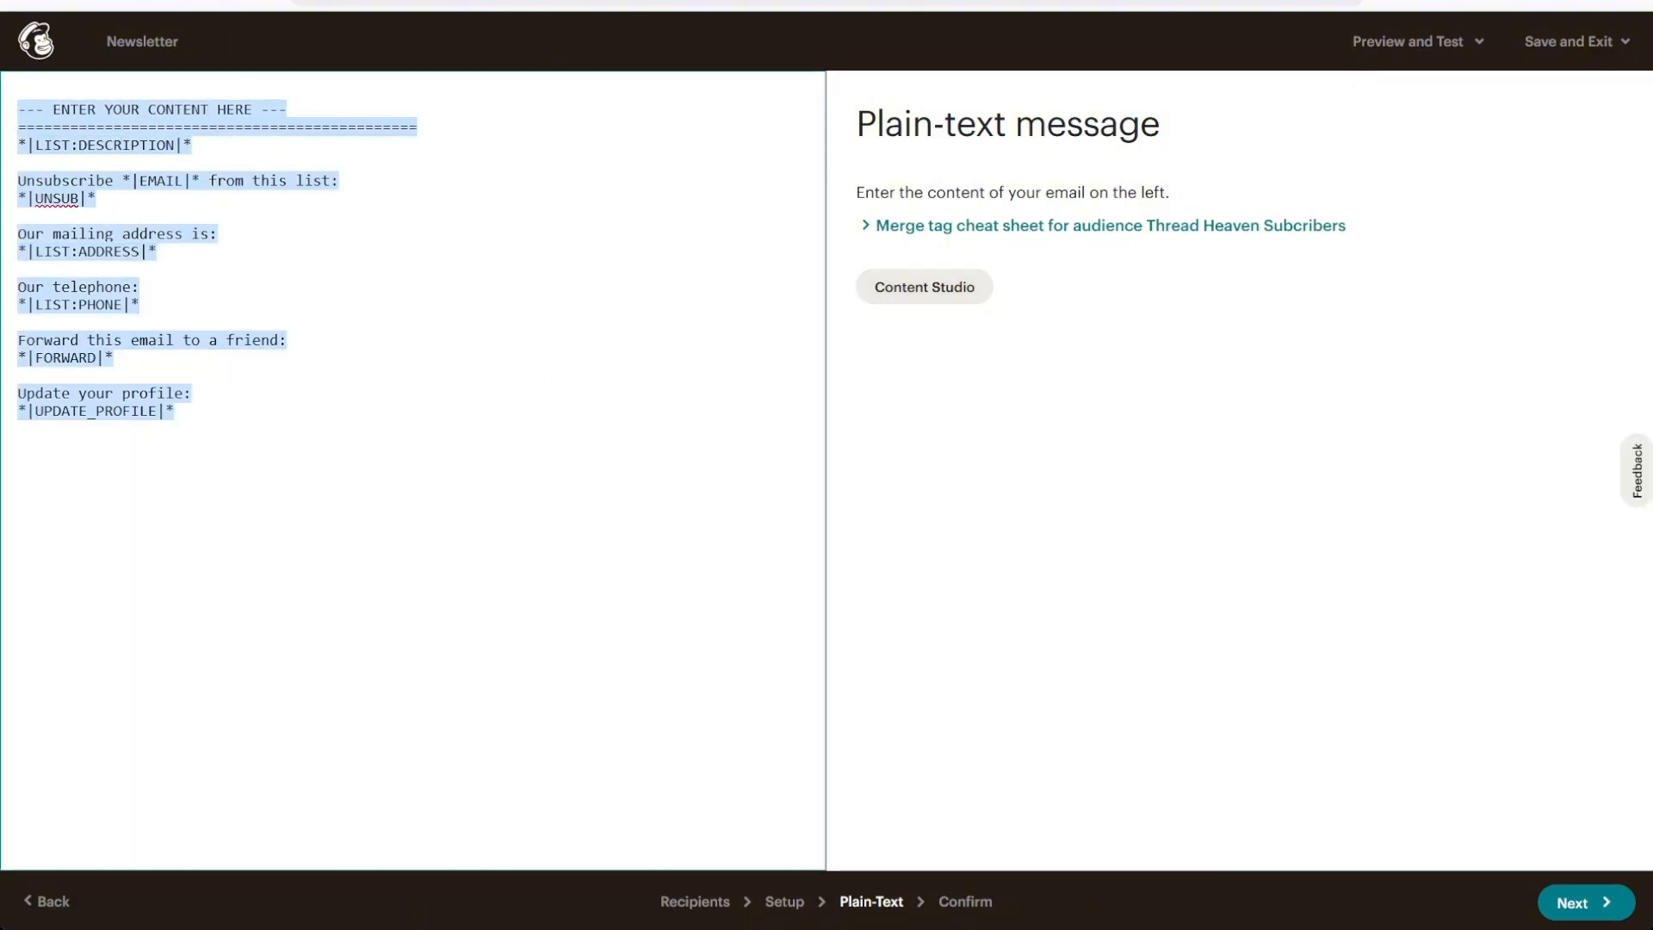
click(126, 176)
drag(321, 102, 4, 91)
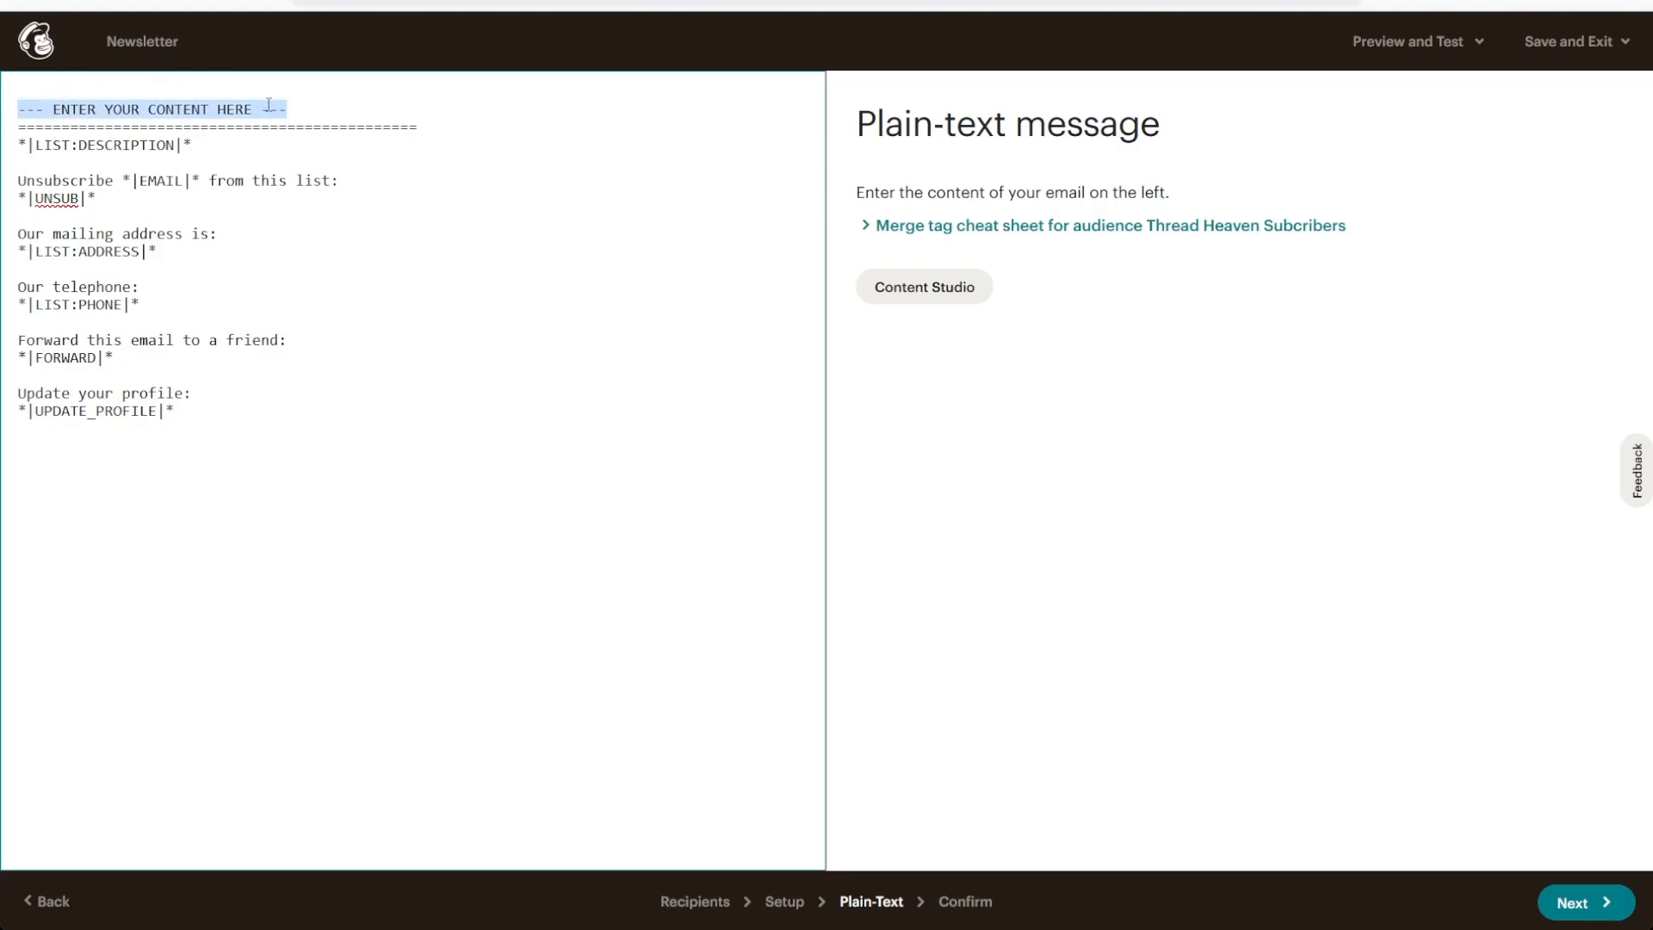
text(Hi!)
key(Return)
key(Return)
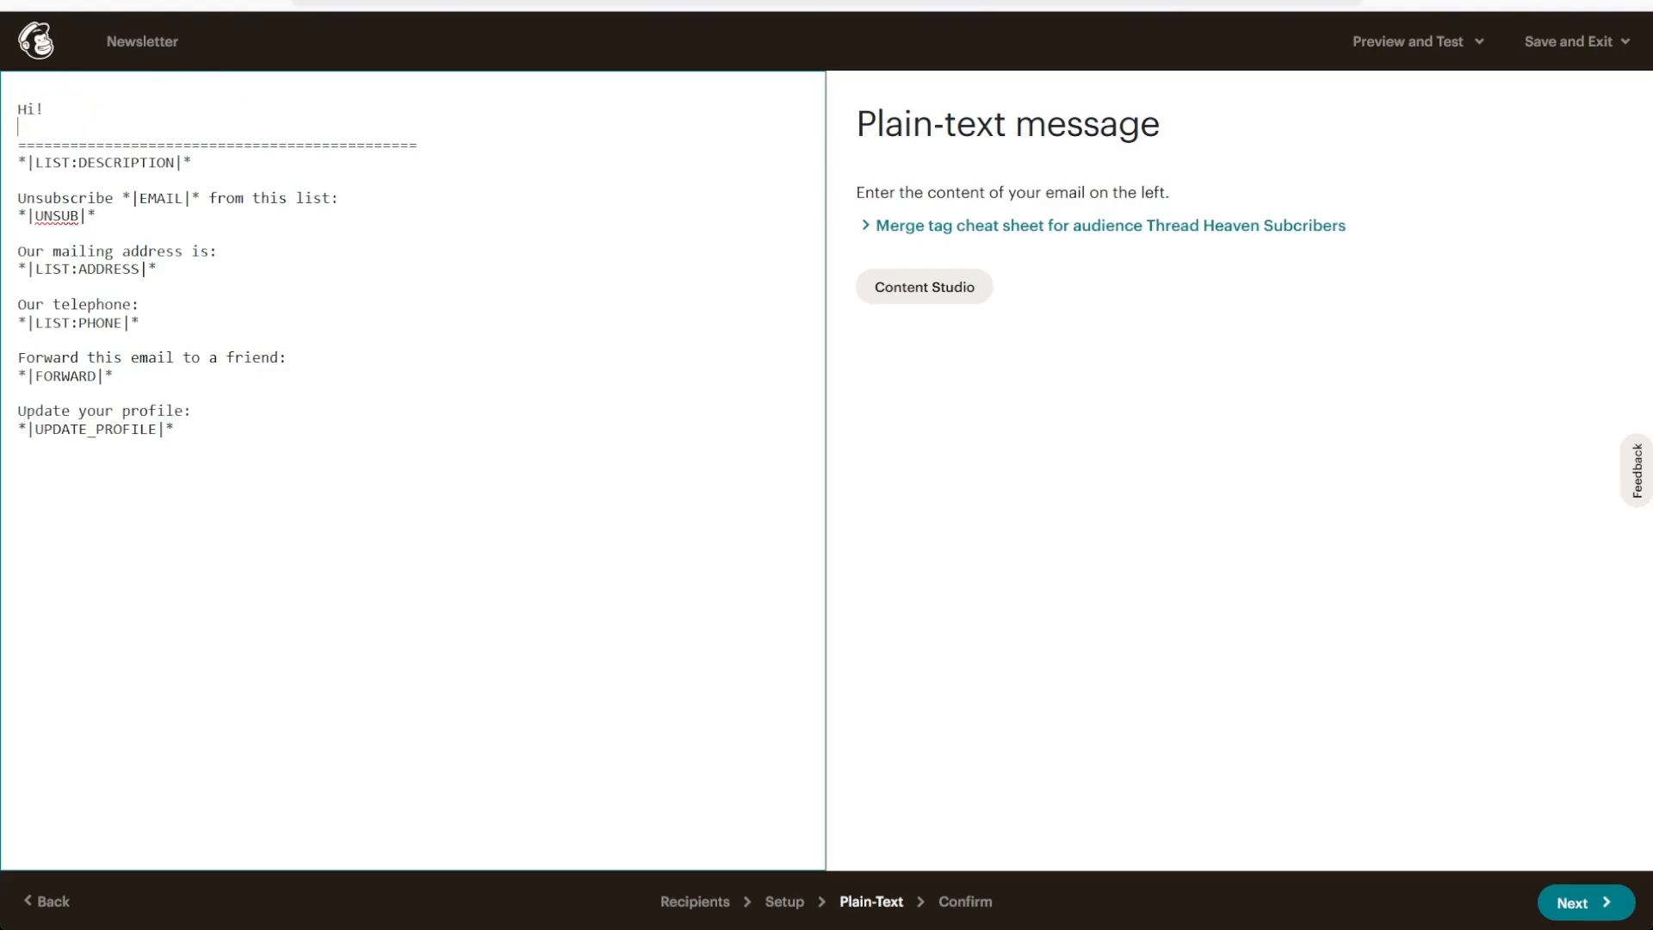
text(This is a test pa)
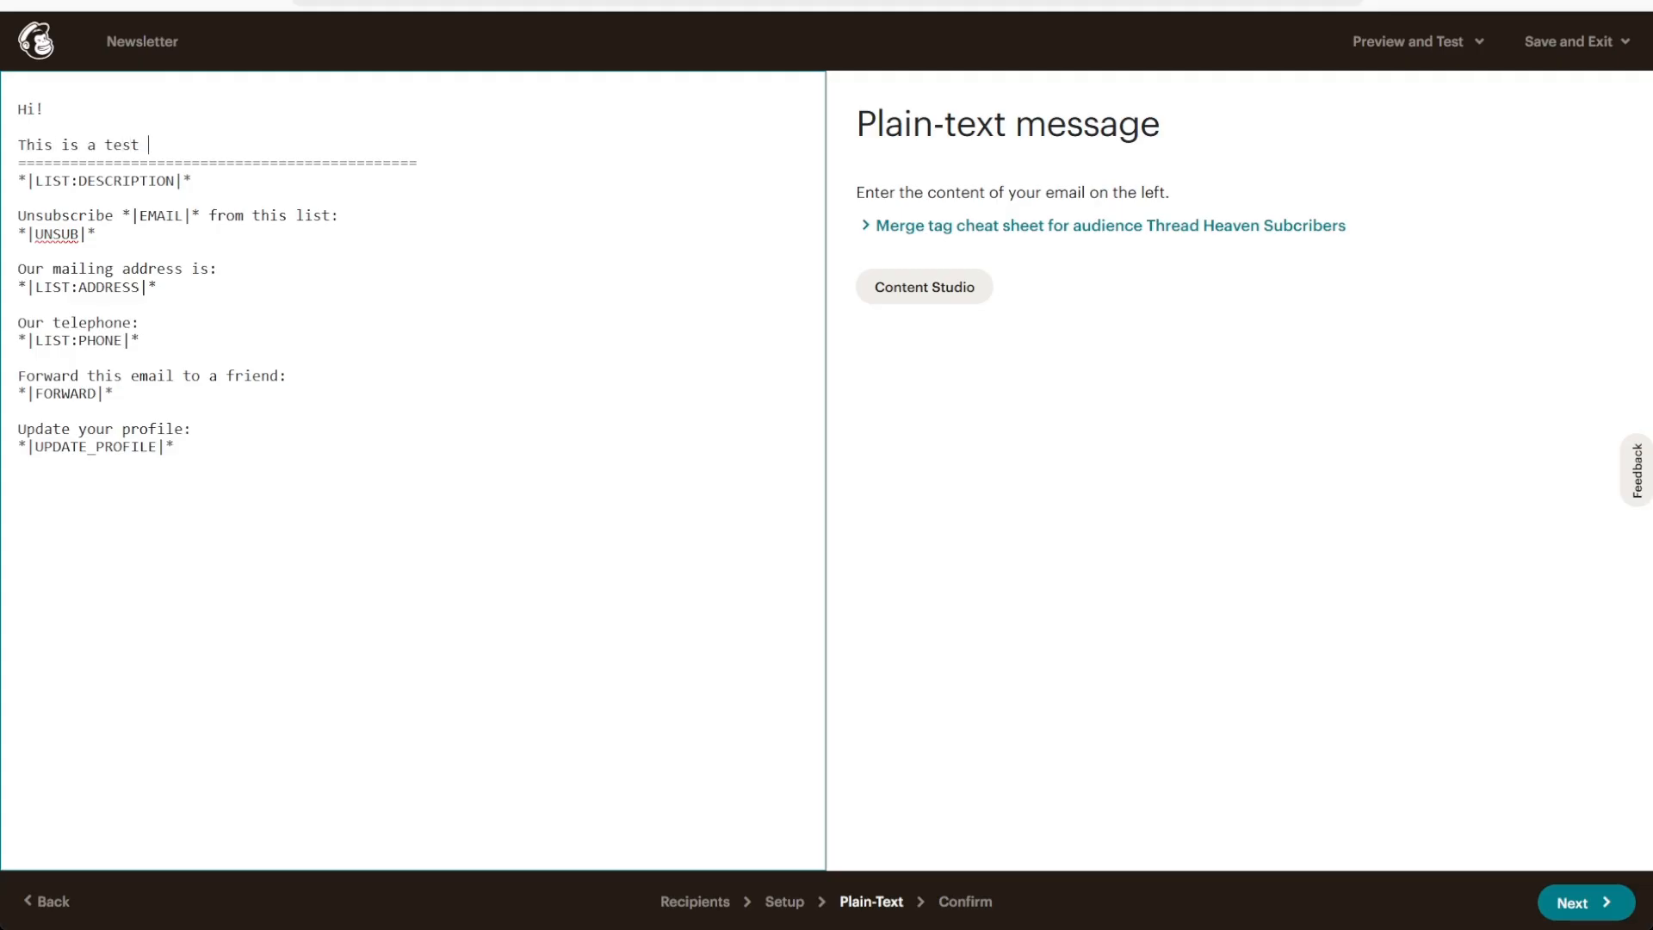
key(BackSpace)
key(BackSpace)
text(lain-text email.)
key(Return)
drag(15, 198, 218, 472)
click(237, 466)
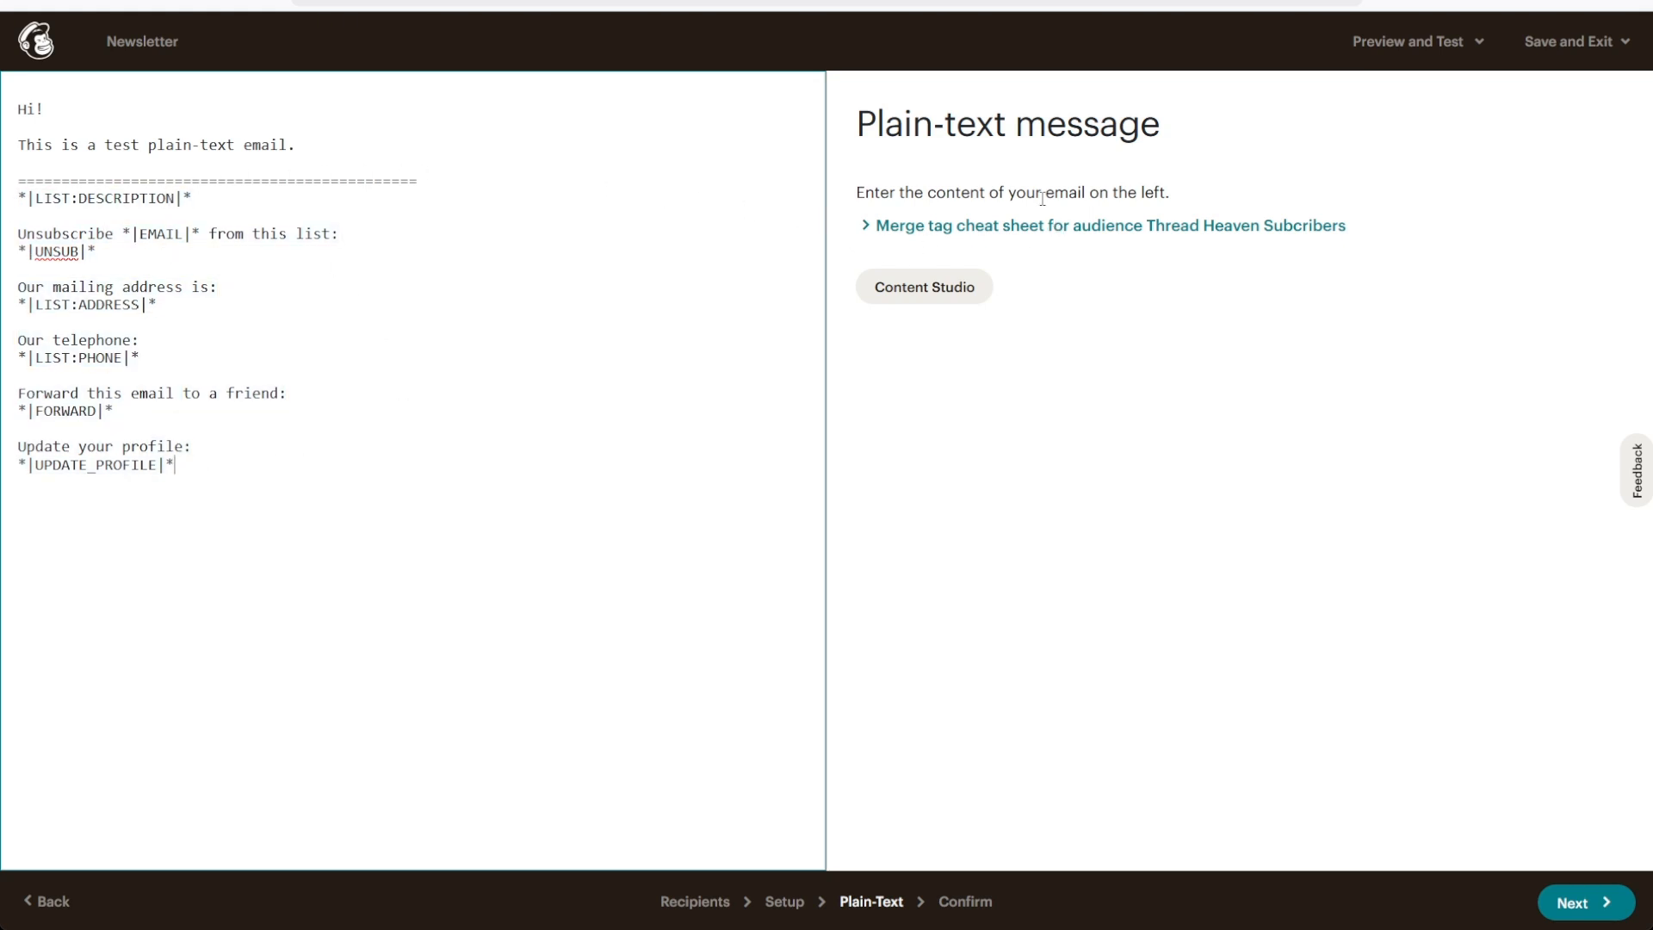
Consult the audience's merge tag cheat sheet and add the first-name tag *|FNAME|* after "Hi" in the greeting
click(861, 235)
scroll(1094, 352, down, 10)
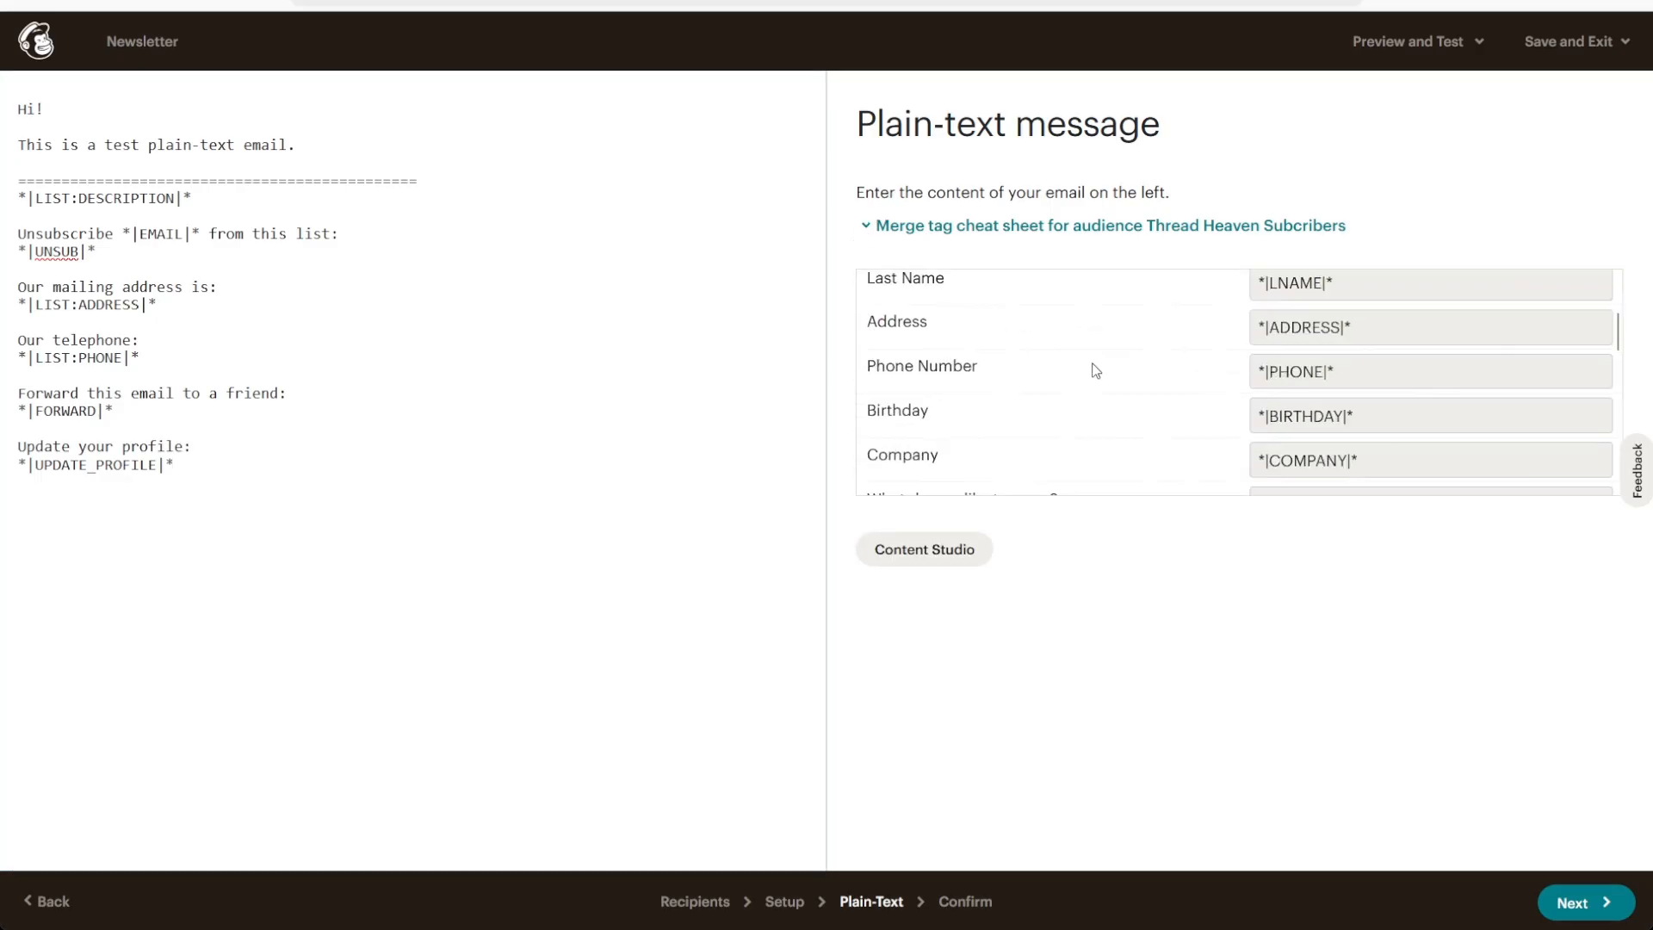
scroll(1098, 368, down, 2)
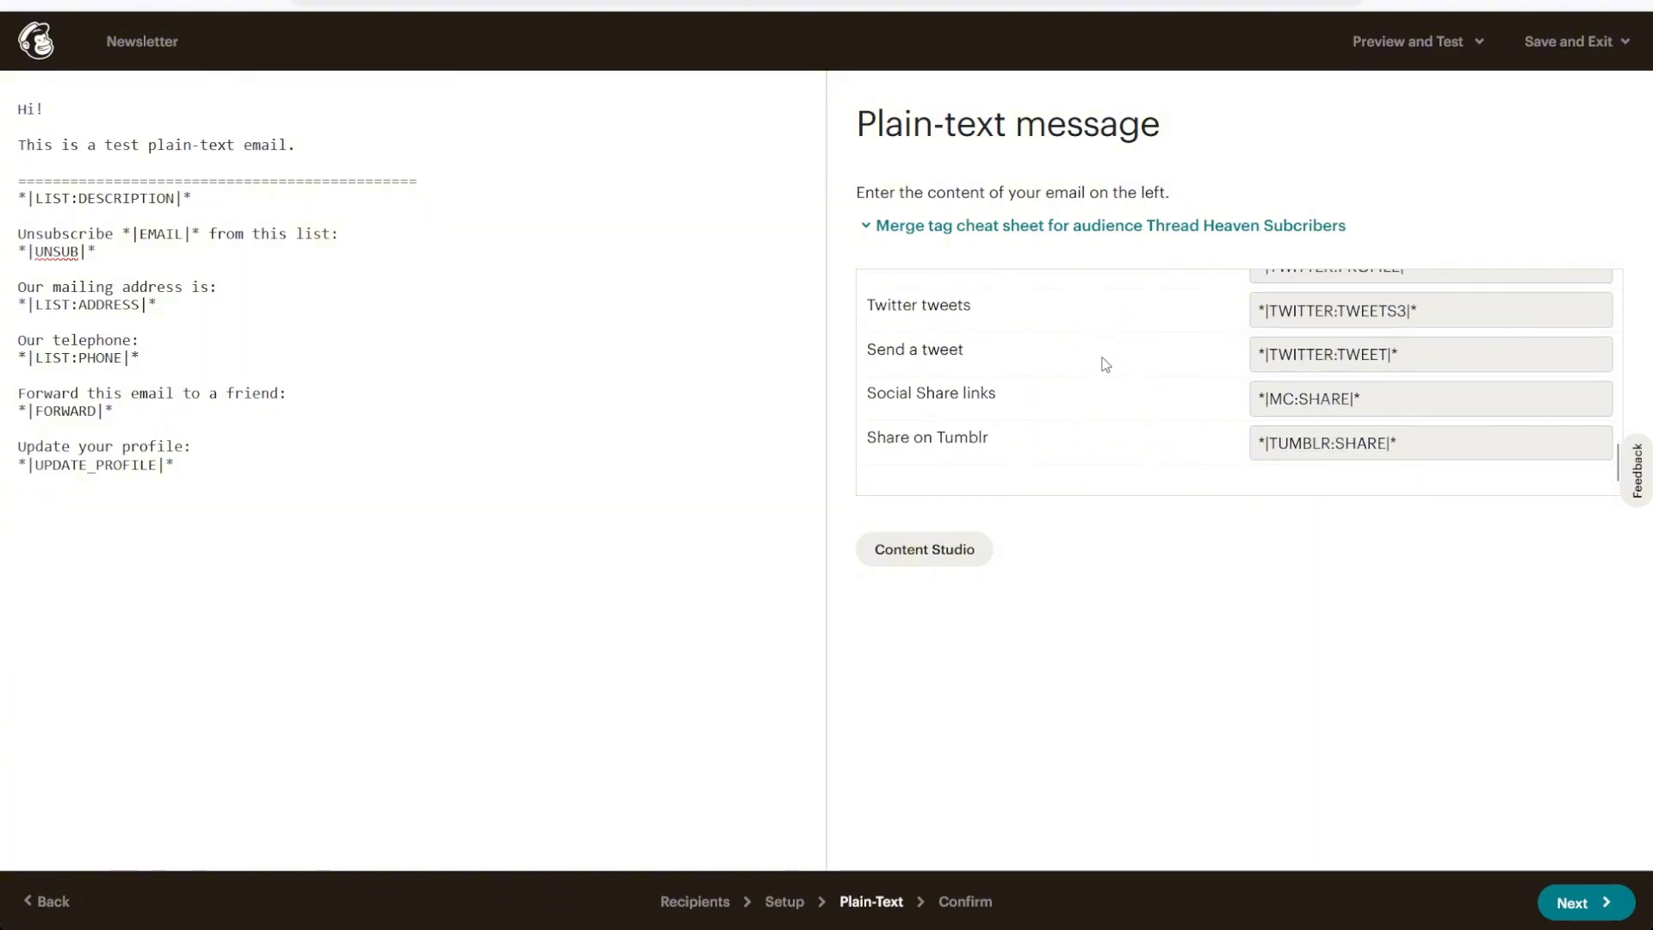
scroll(1403, 441, up, 12)
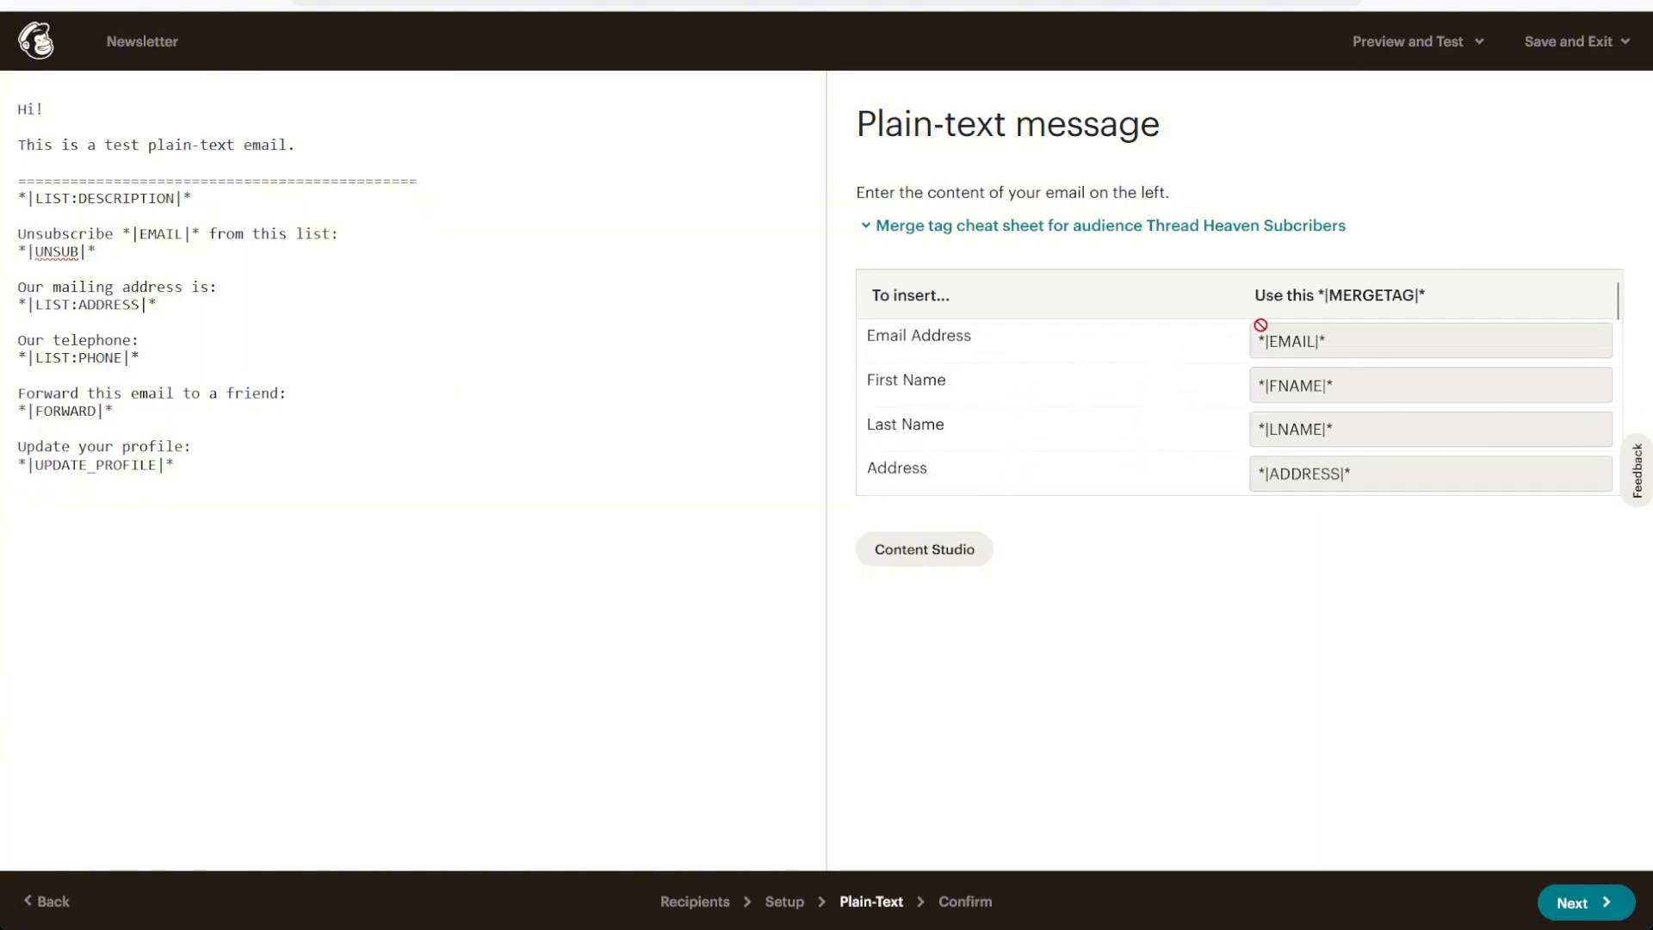
scroll(1185, 365, down, 3)
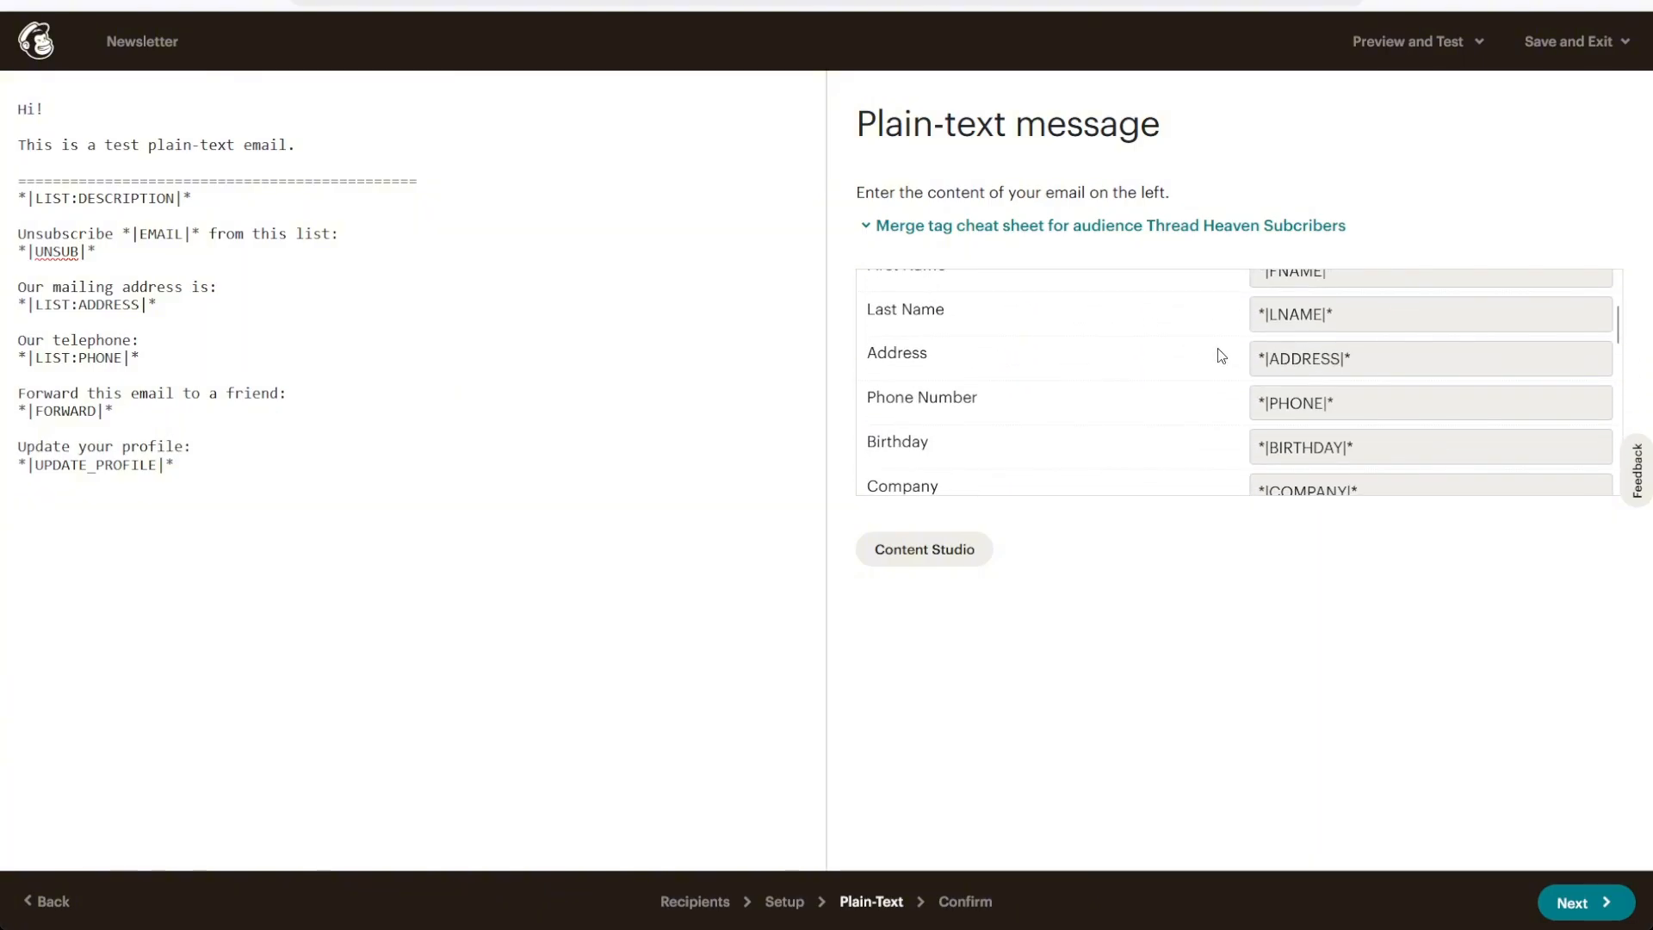
click(37, 110)
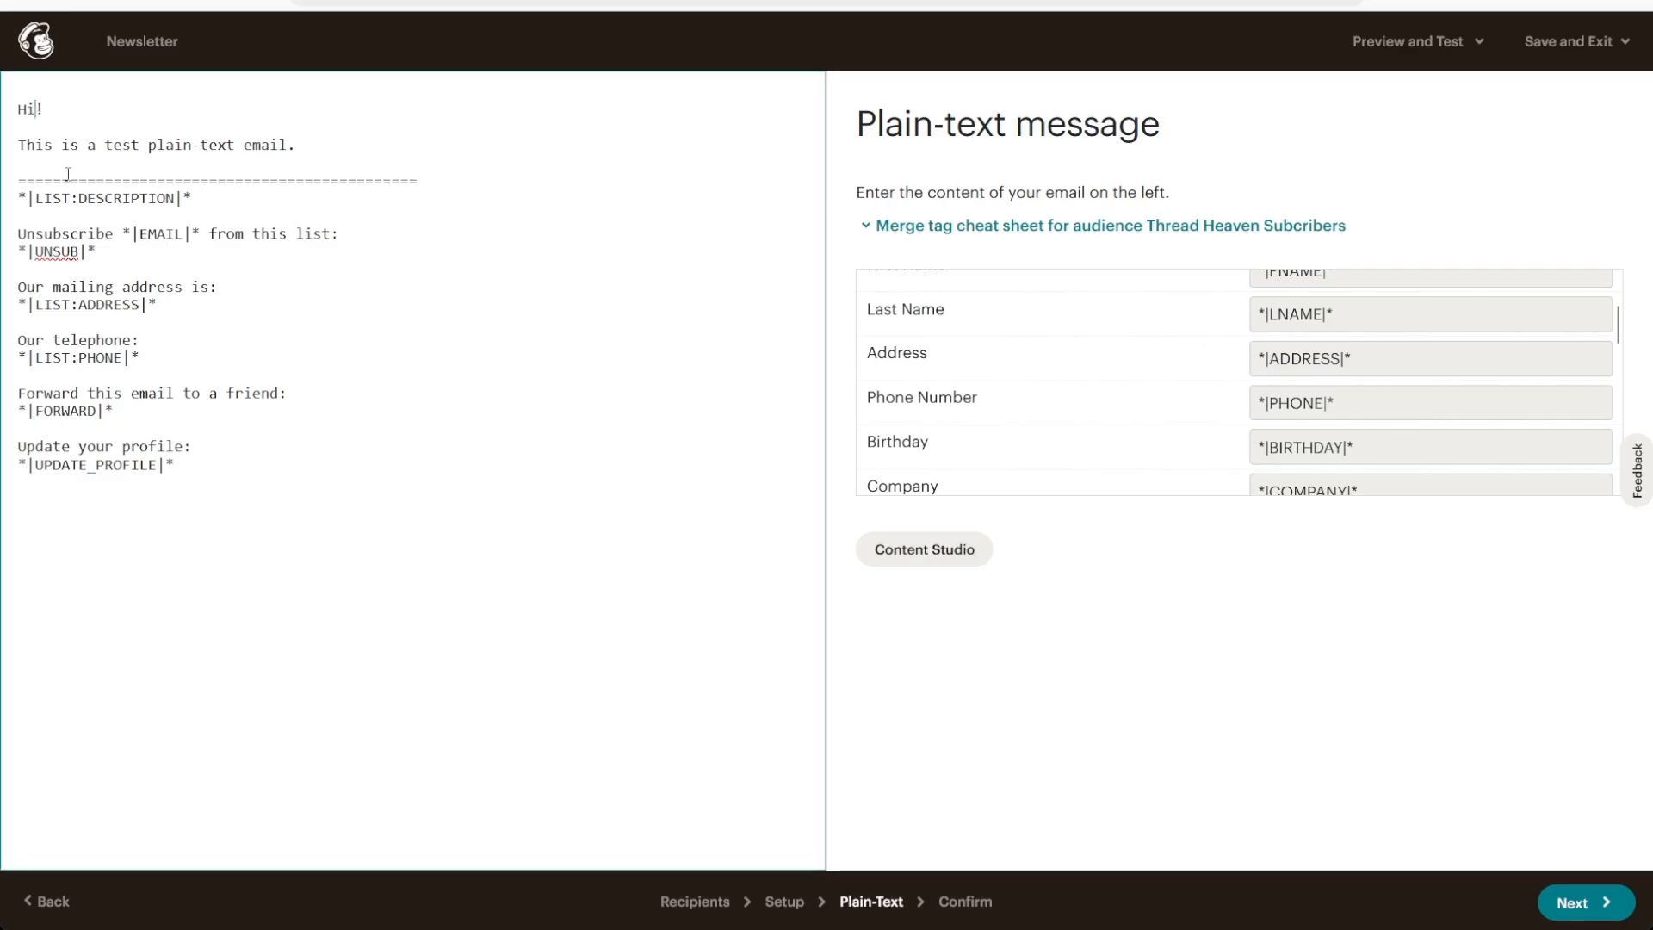
scroll(1067, 405, up, 3)
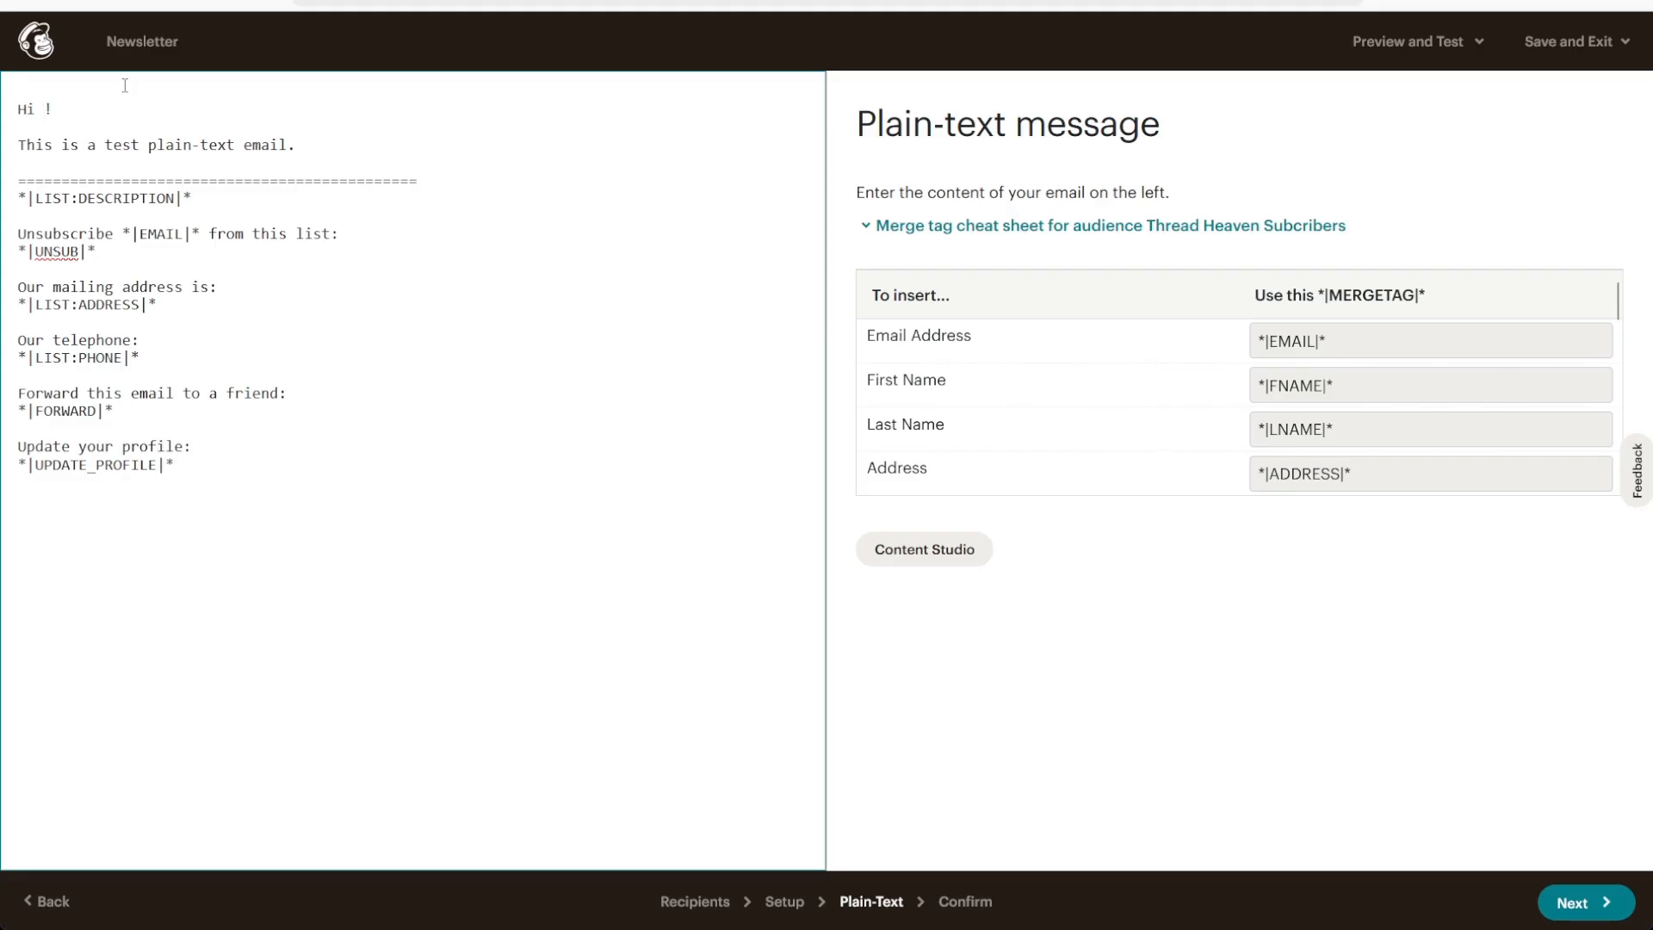
text(*)
text(|F)
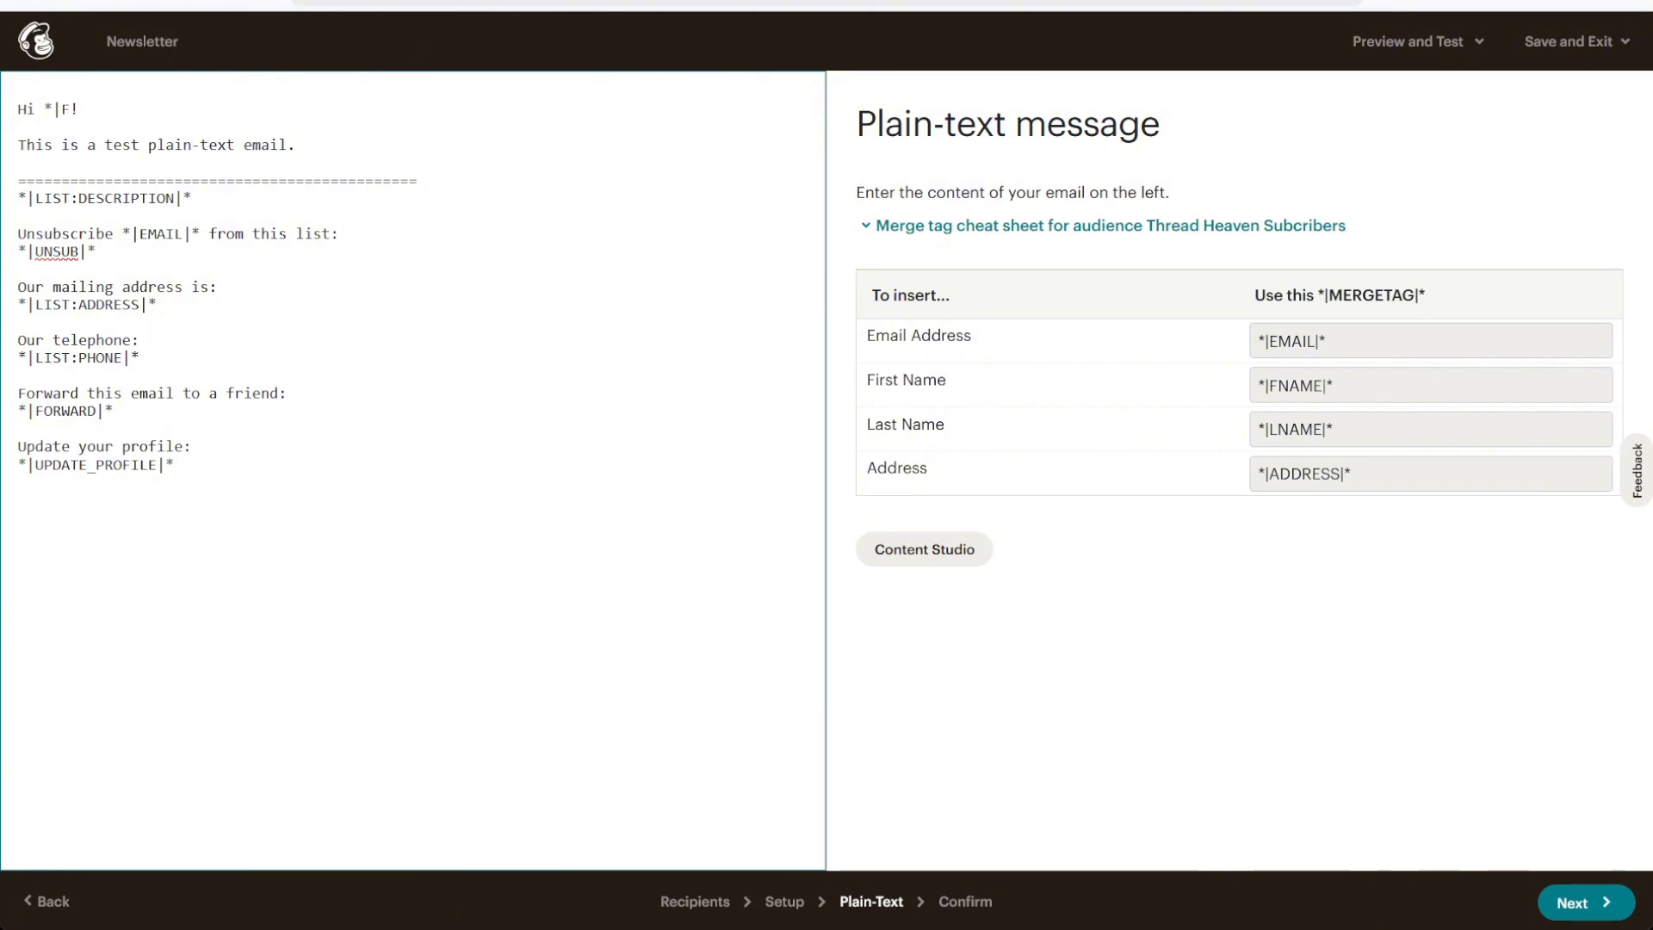
text(NAME|*)
Check the available preview and test options, close them and continue to the campaign confirmation
click(1482, 44)
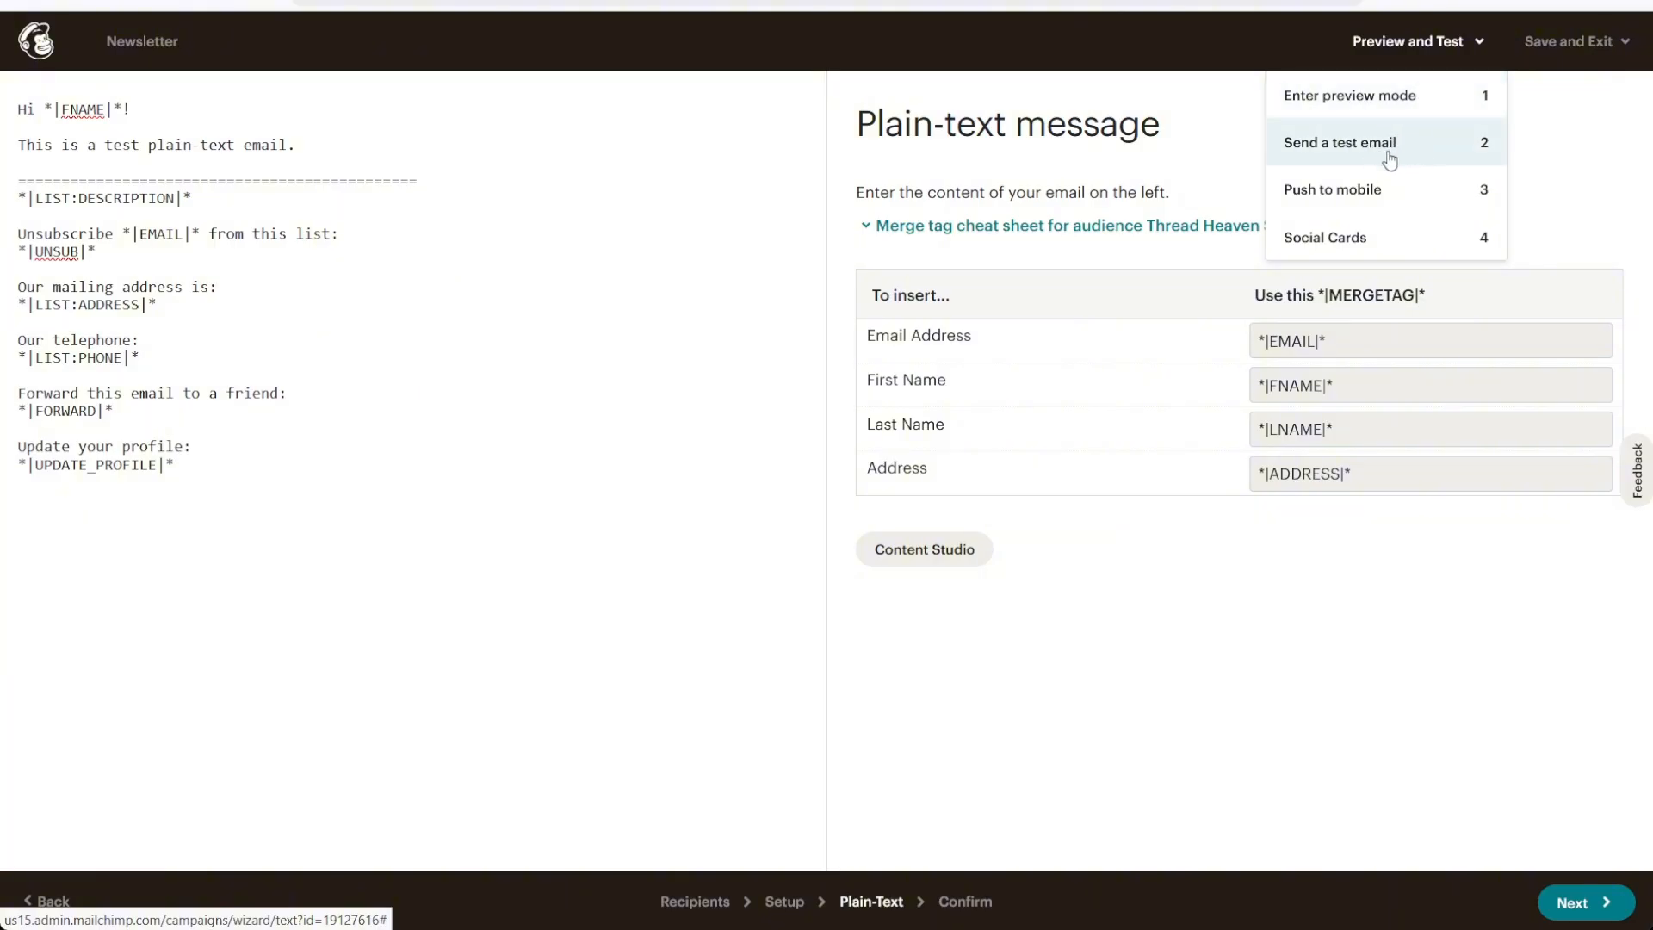
click(265, 504)
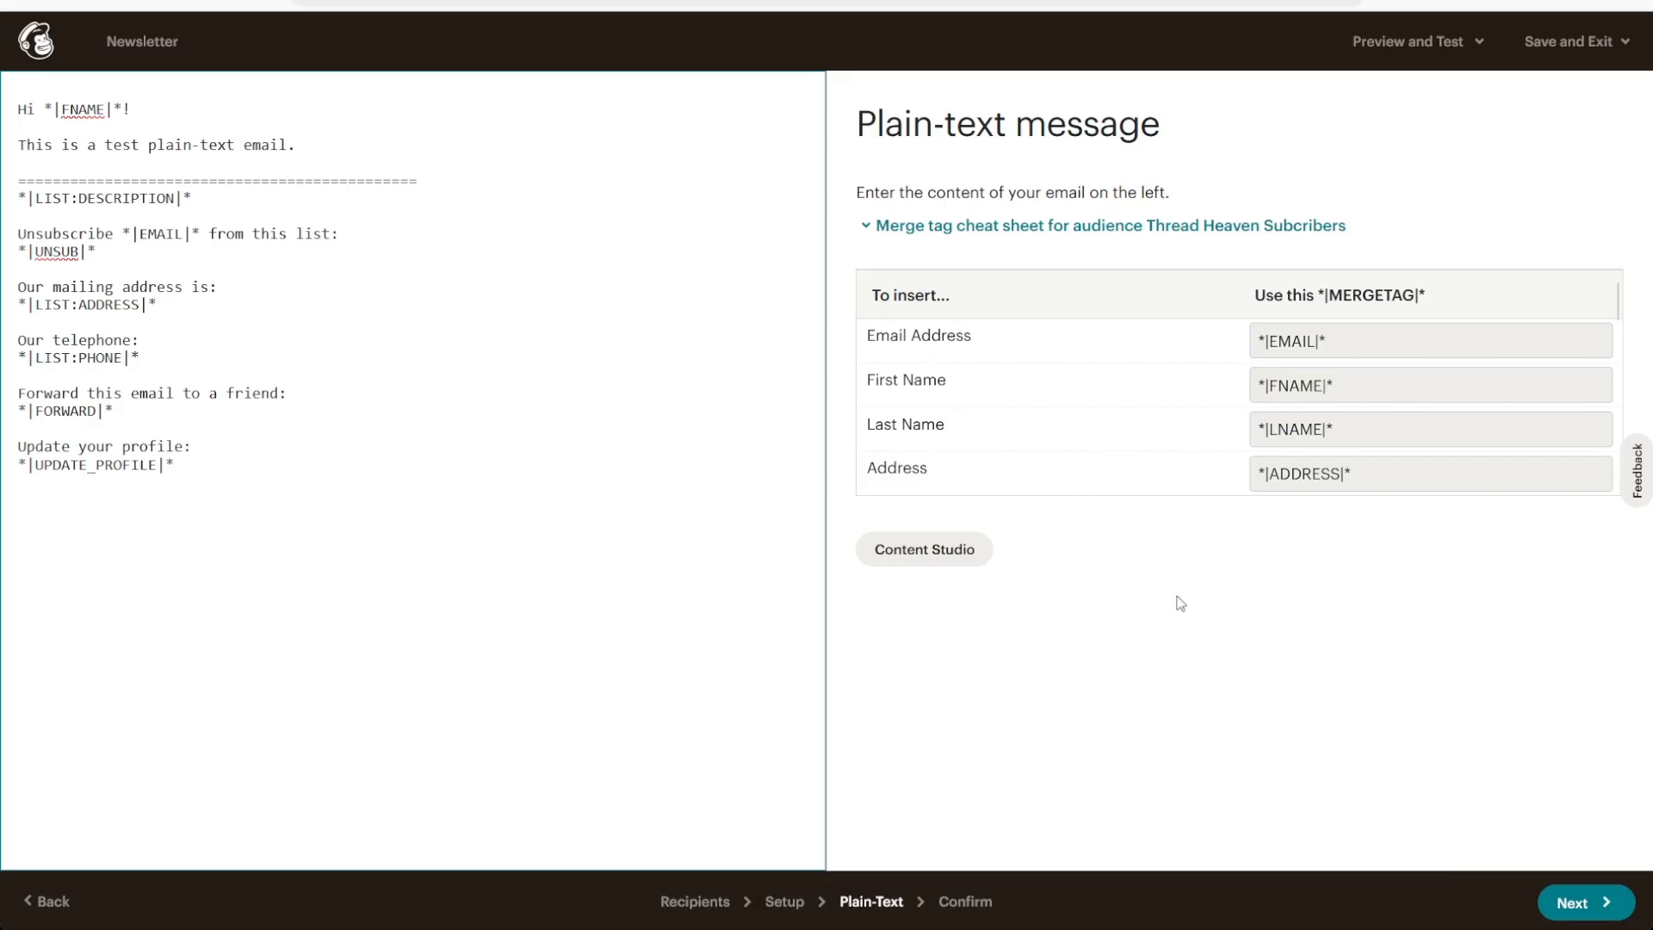
click(1596, 904)
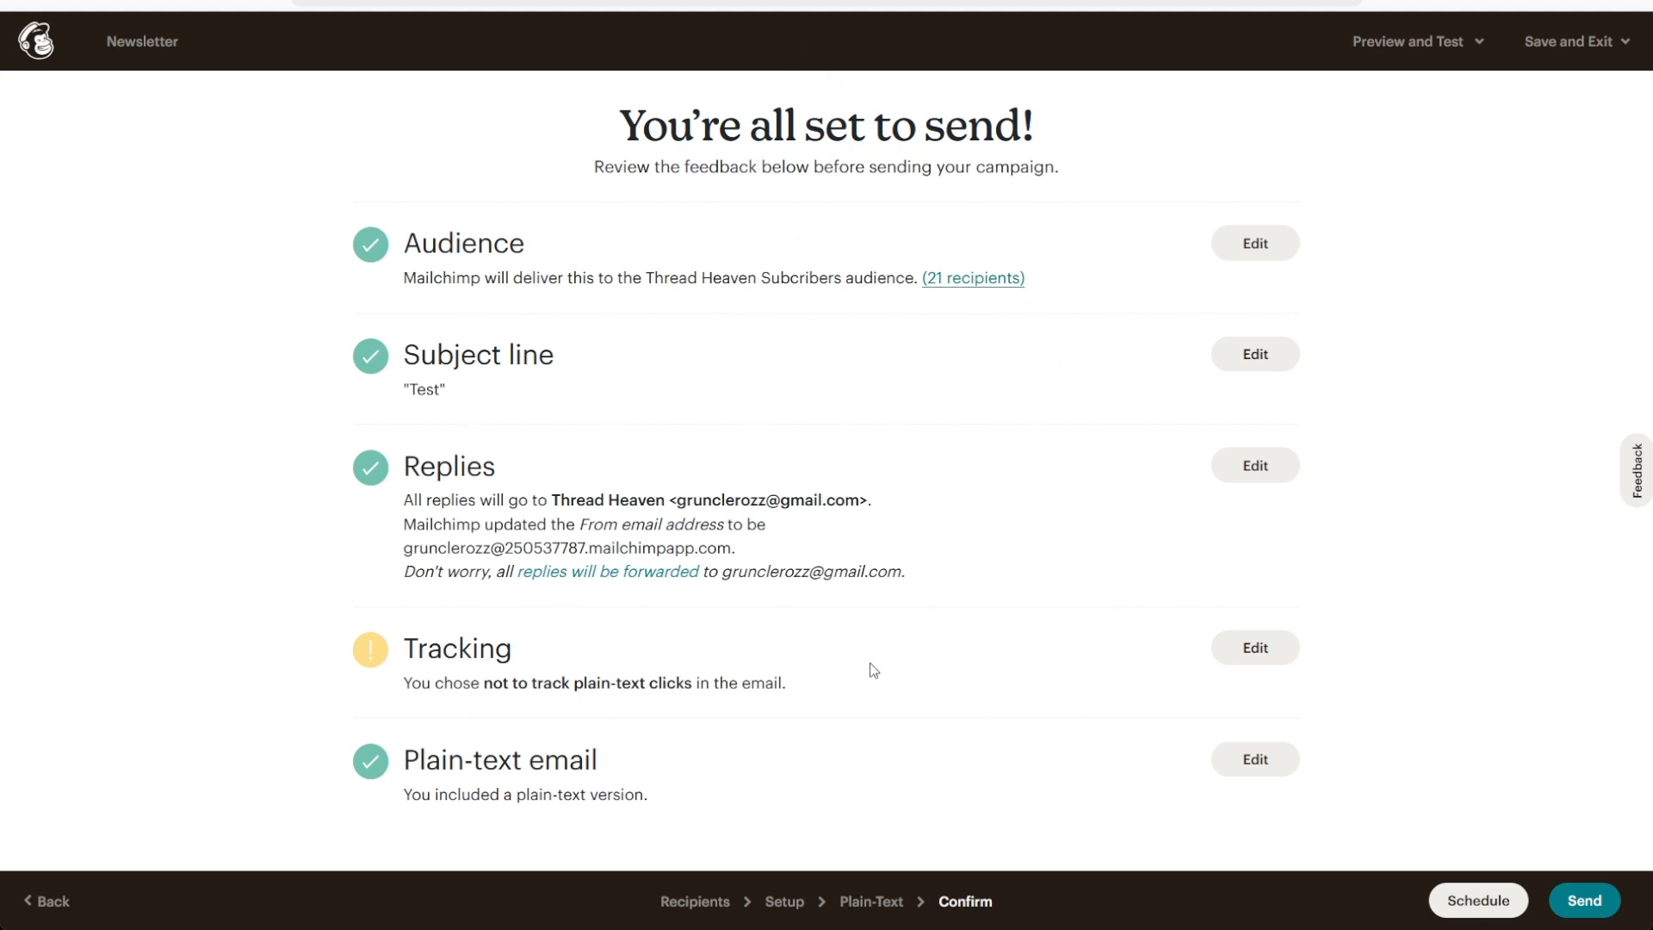
Edit the campaign's tracking settings to track plain-text clicks and return to the confirmation
mouse_move(402, 686)
mouse_down()
mouse_move(465, 686)
mouse_move(414, 687)
mouse_up()
click(392, 691)
click(1275, 659)
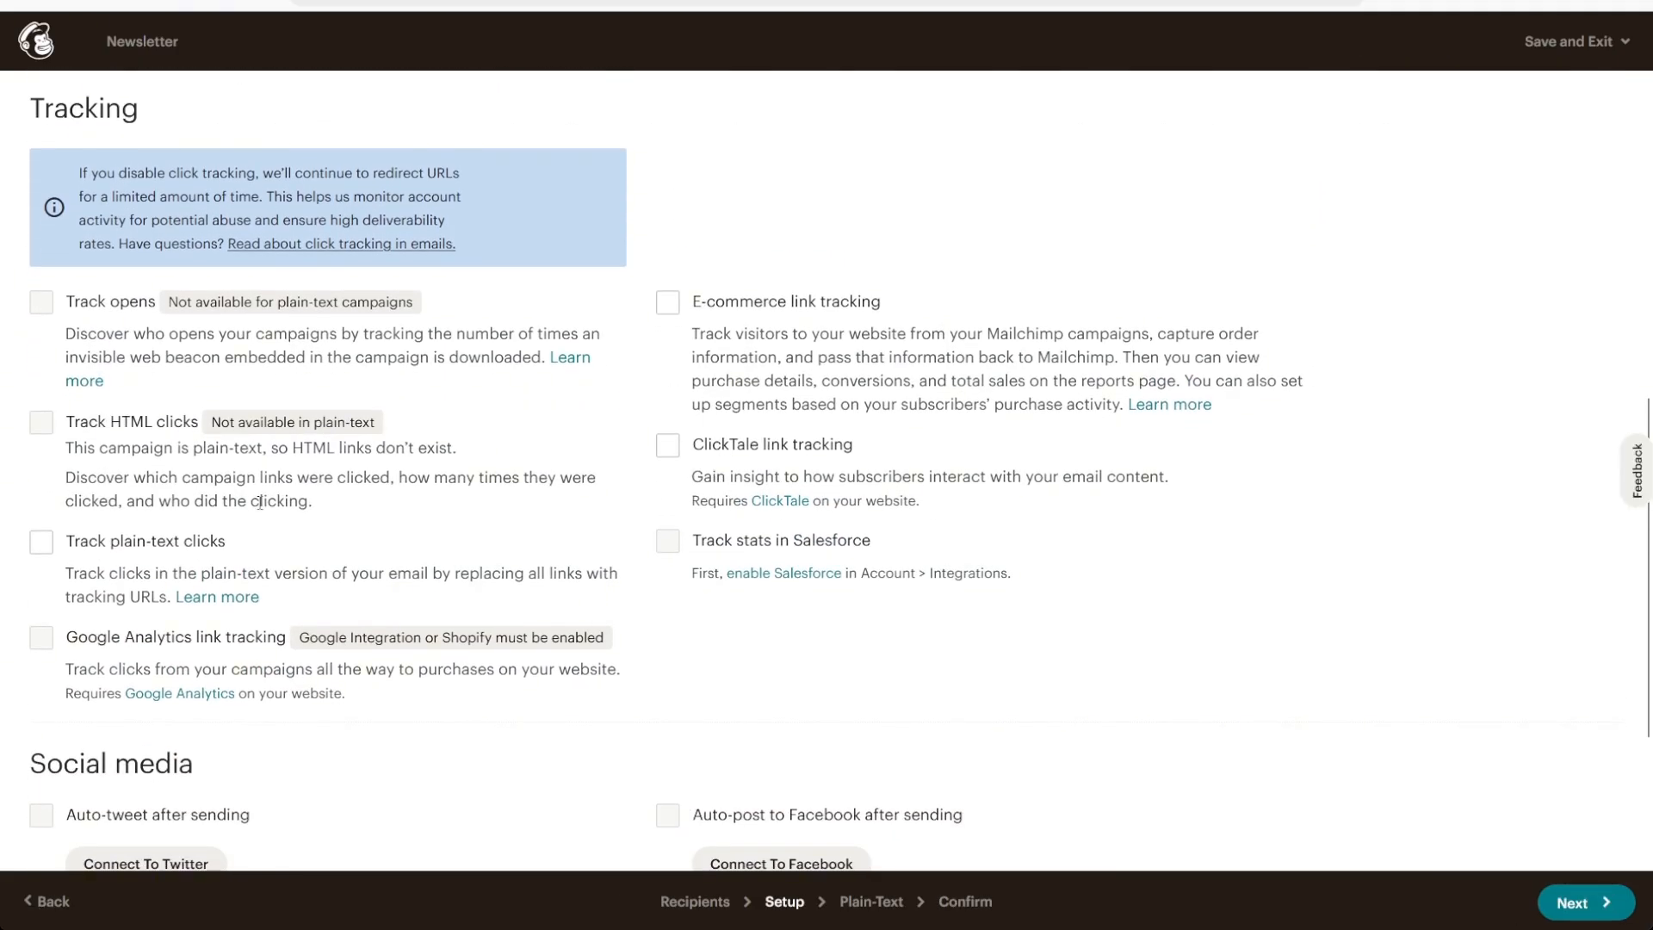
click(40, 542)
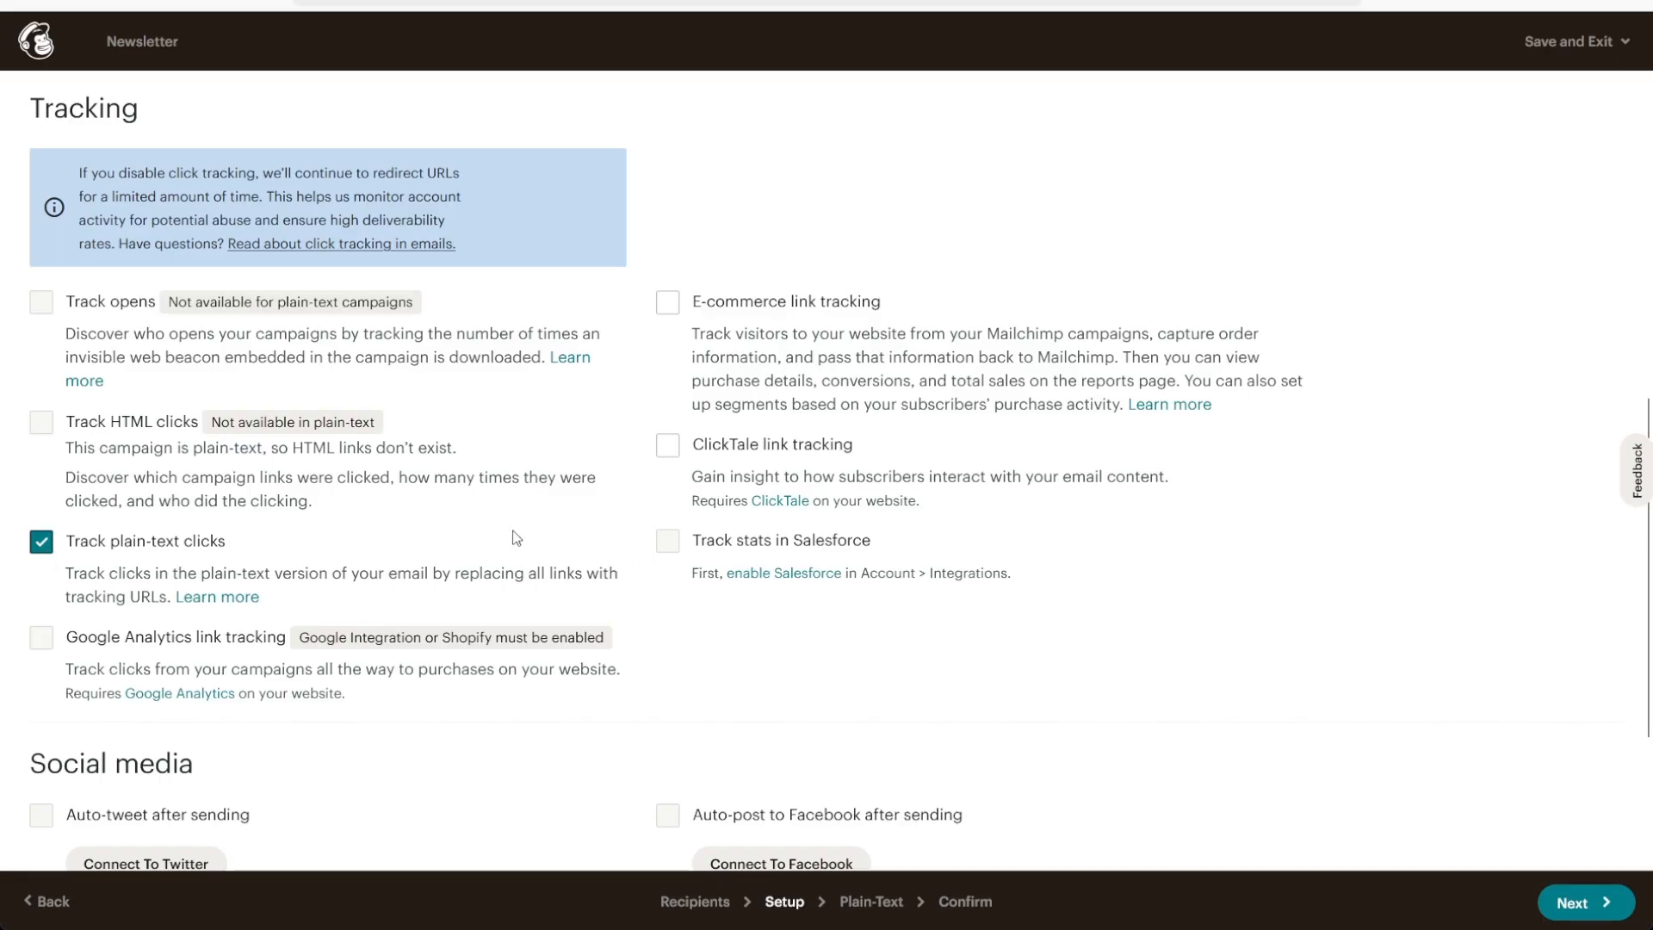
click(964, 901)
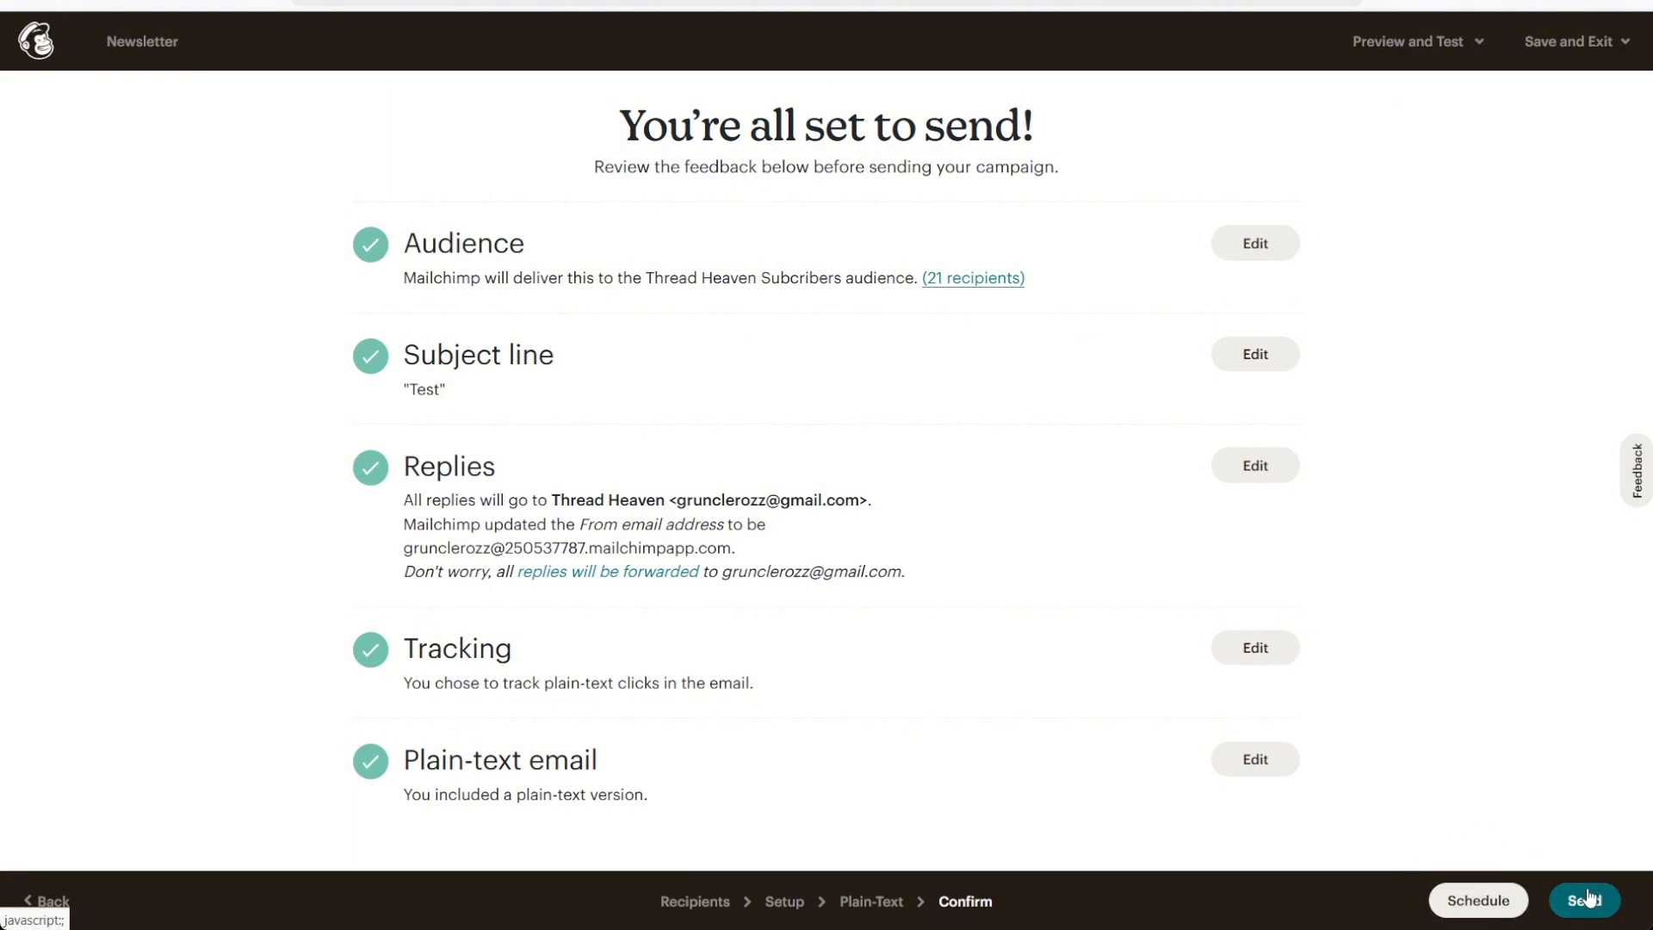
Review the scheduling options for delivery date, specific time, batch delivery and optimized send time, and leave them without scheduling
click(1489, 901)
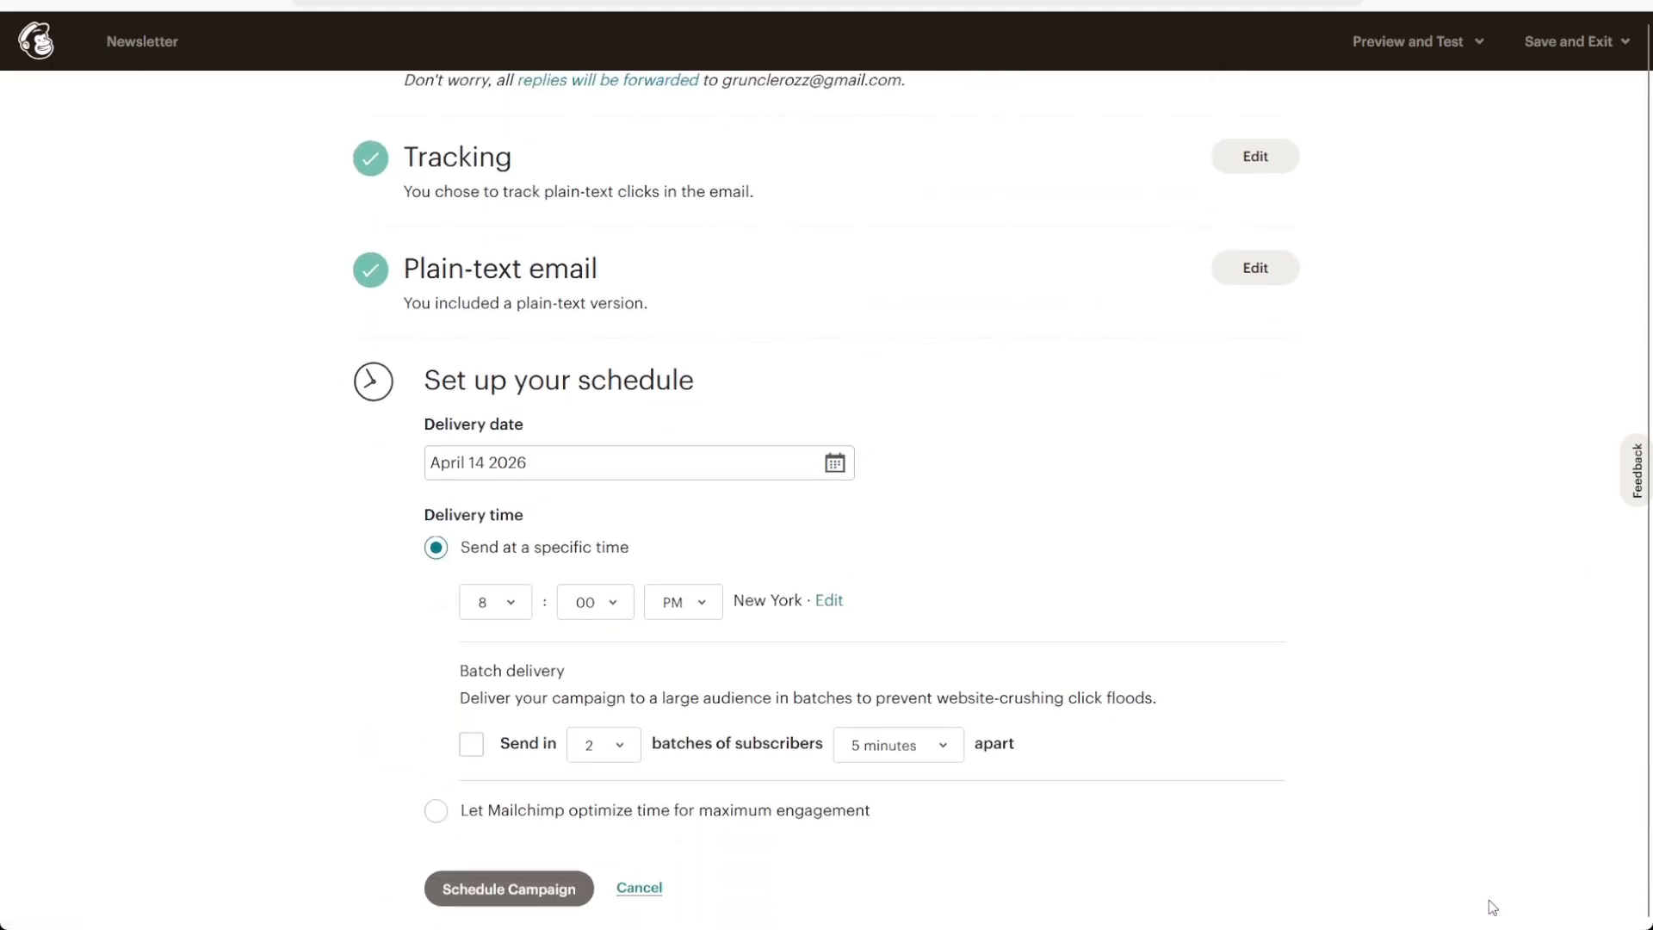
click(611, 468)
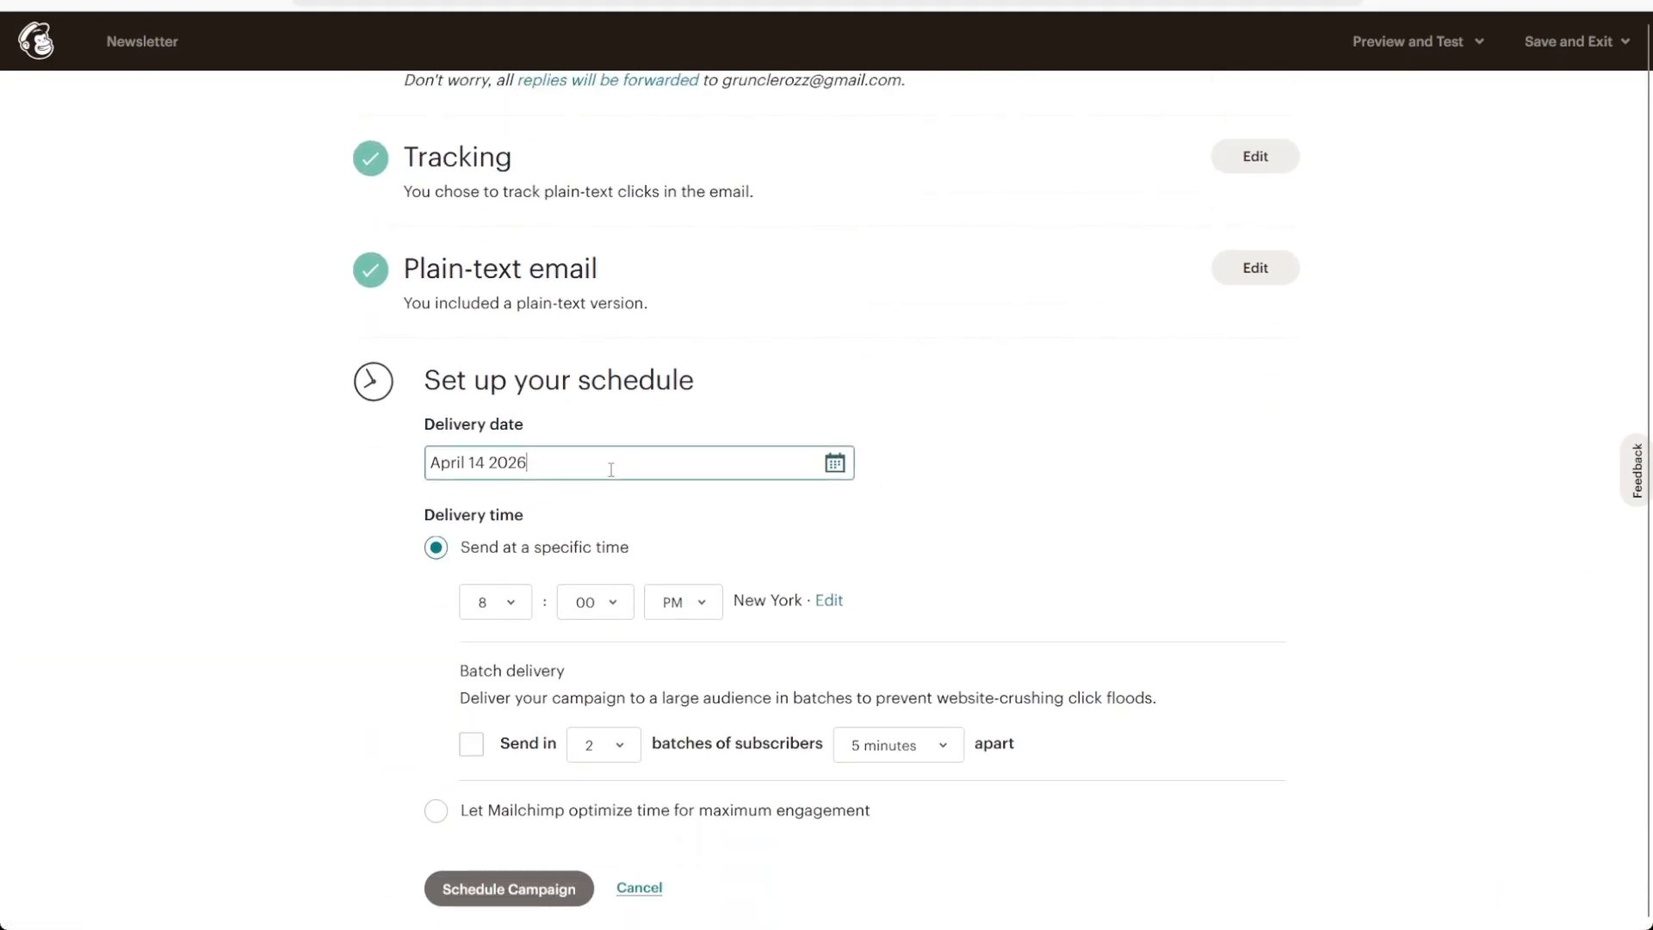
click(667, 528)
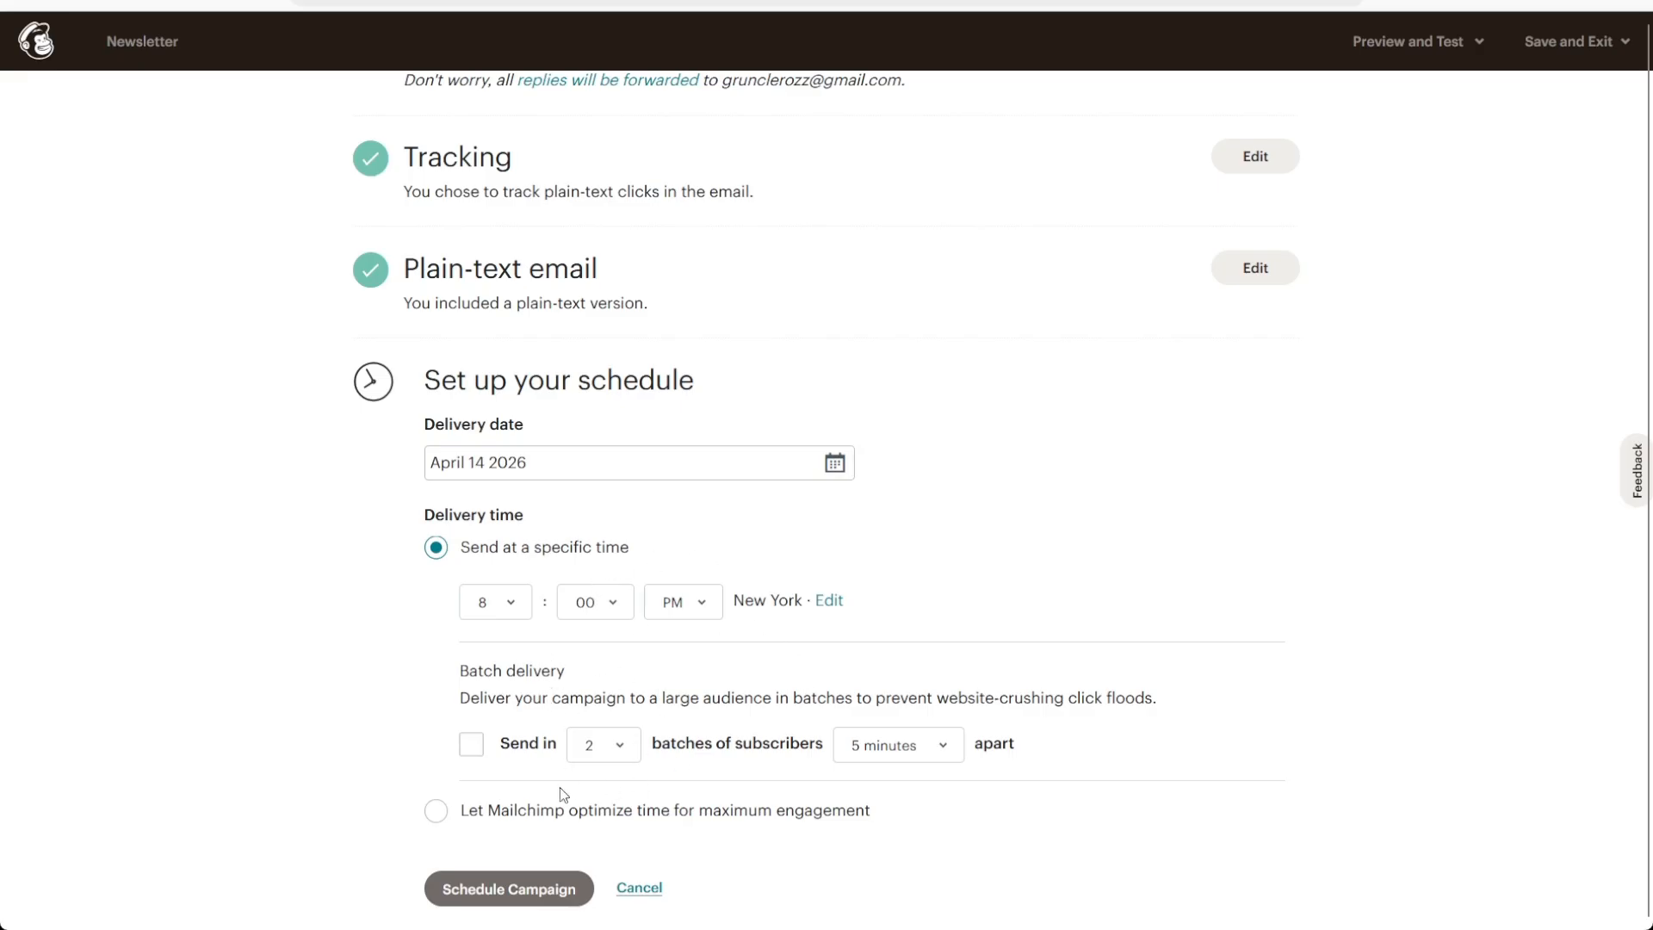
click(436, 812)
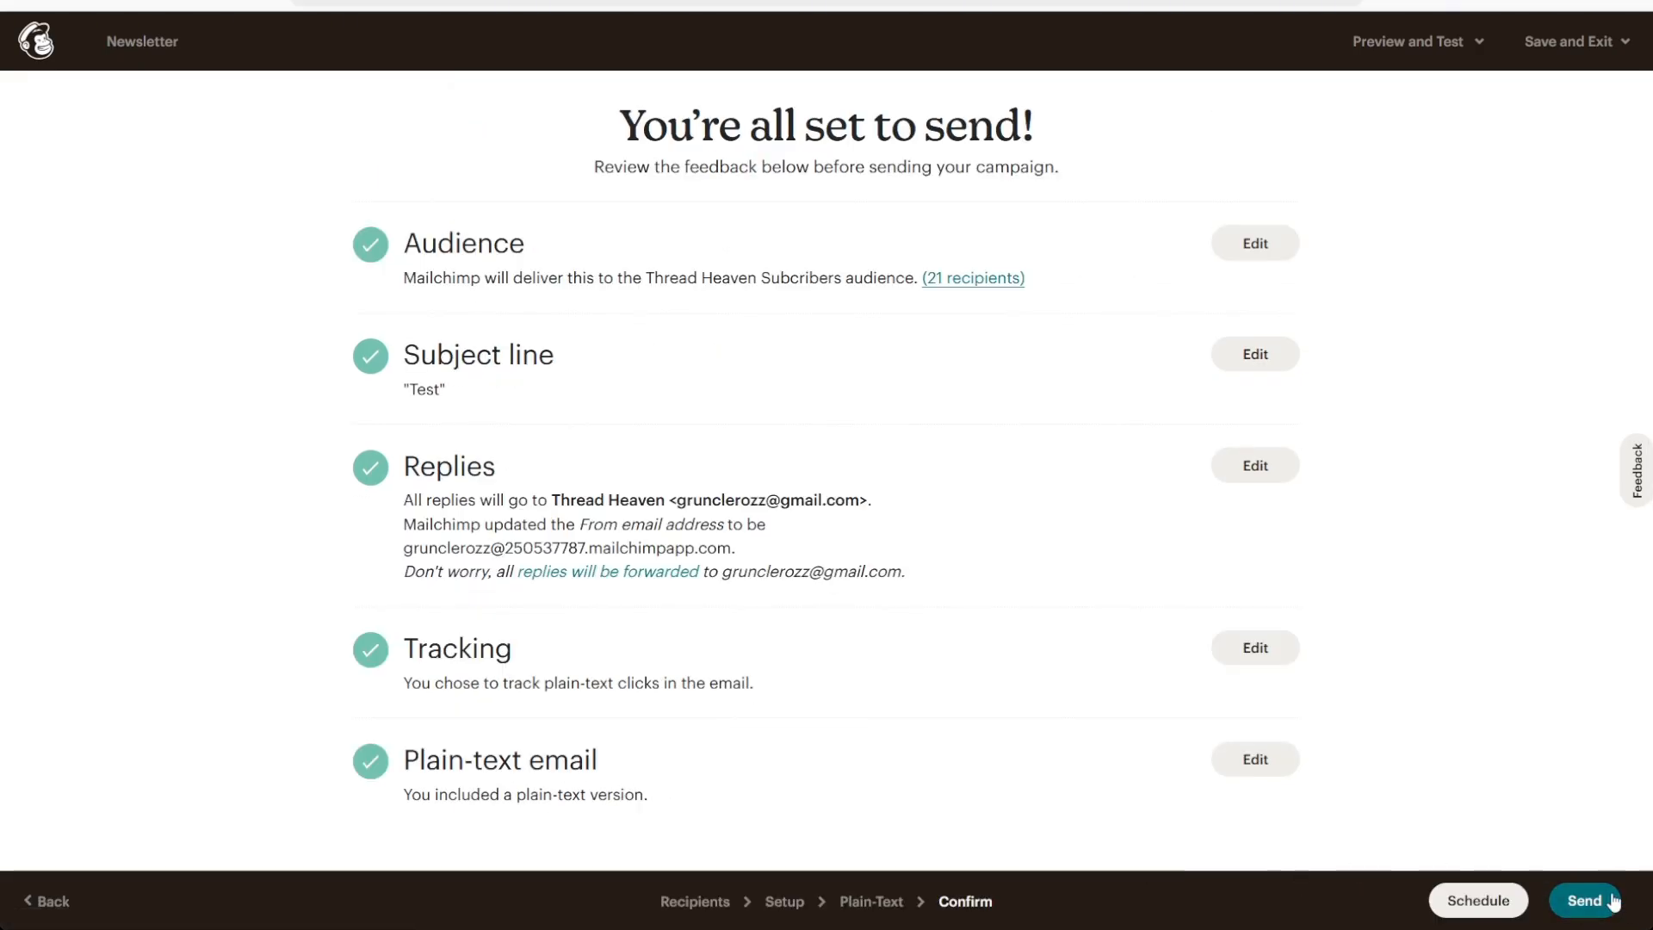
Send the campaign immediately to the Thread Heaven Subcribers audience, checking the recipients before confirming
click(1612, 900)
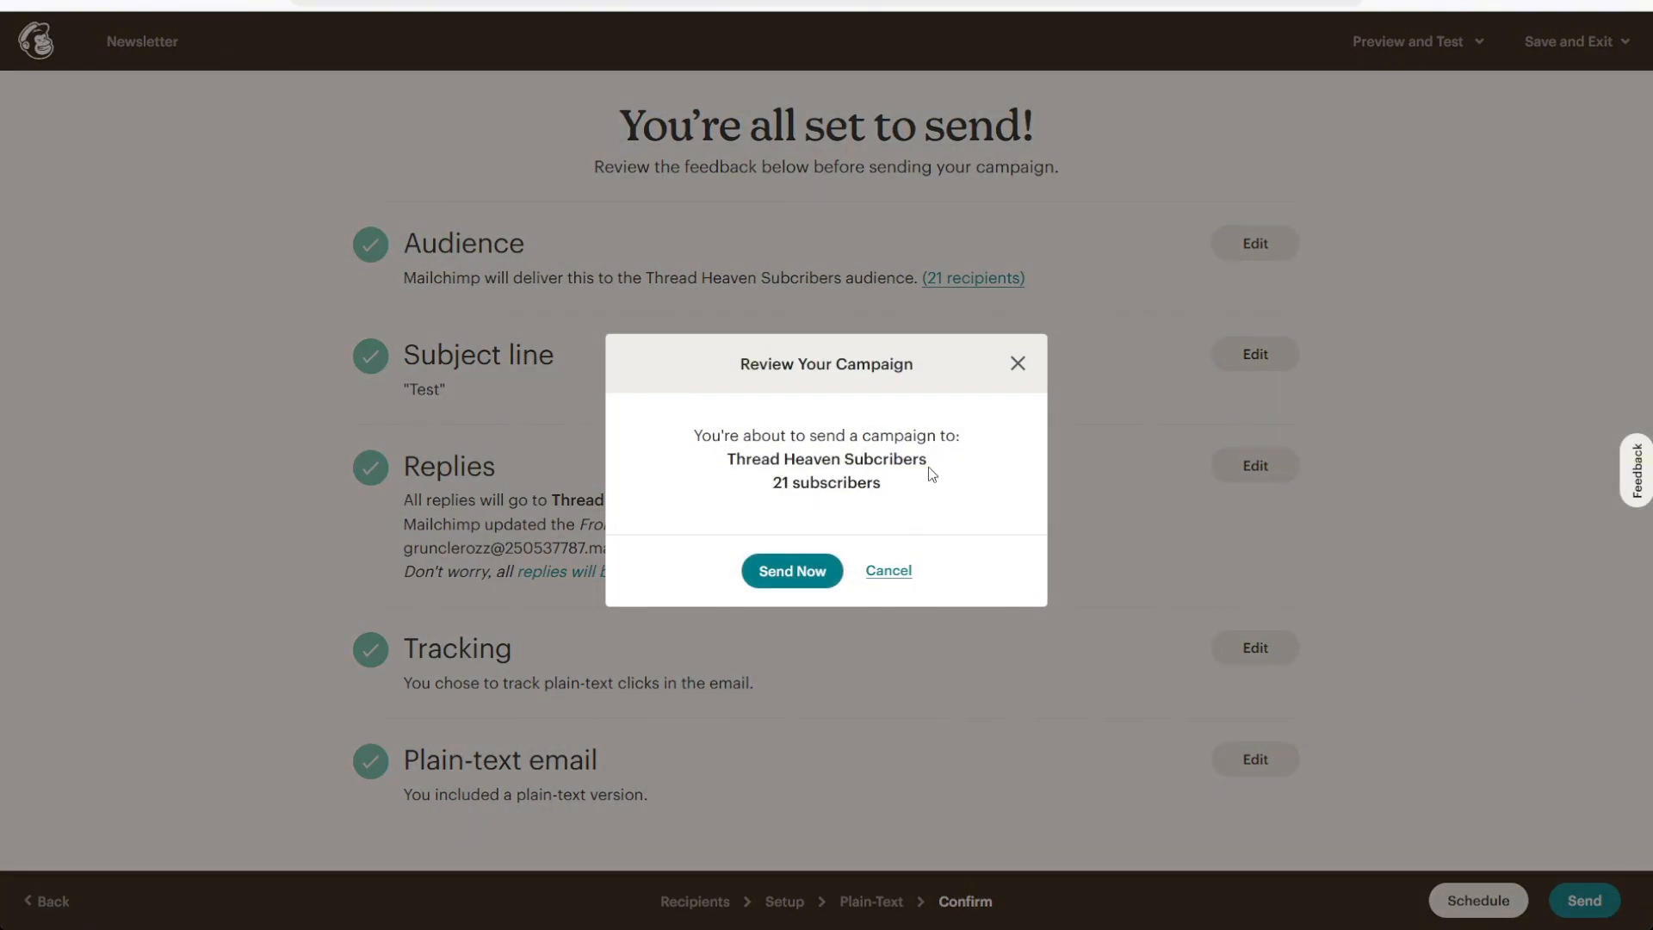
drag(905, 487, 744, 492)
click(744, 492)
click(782, 574)
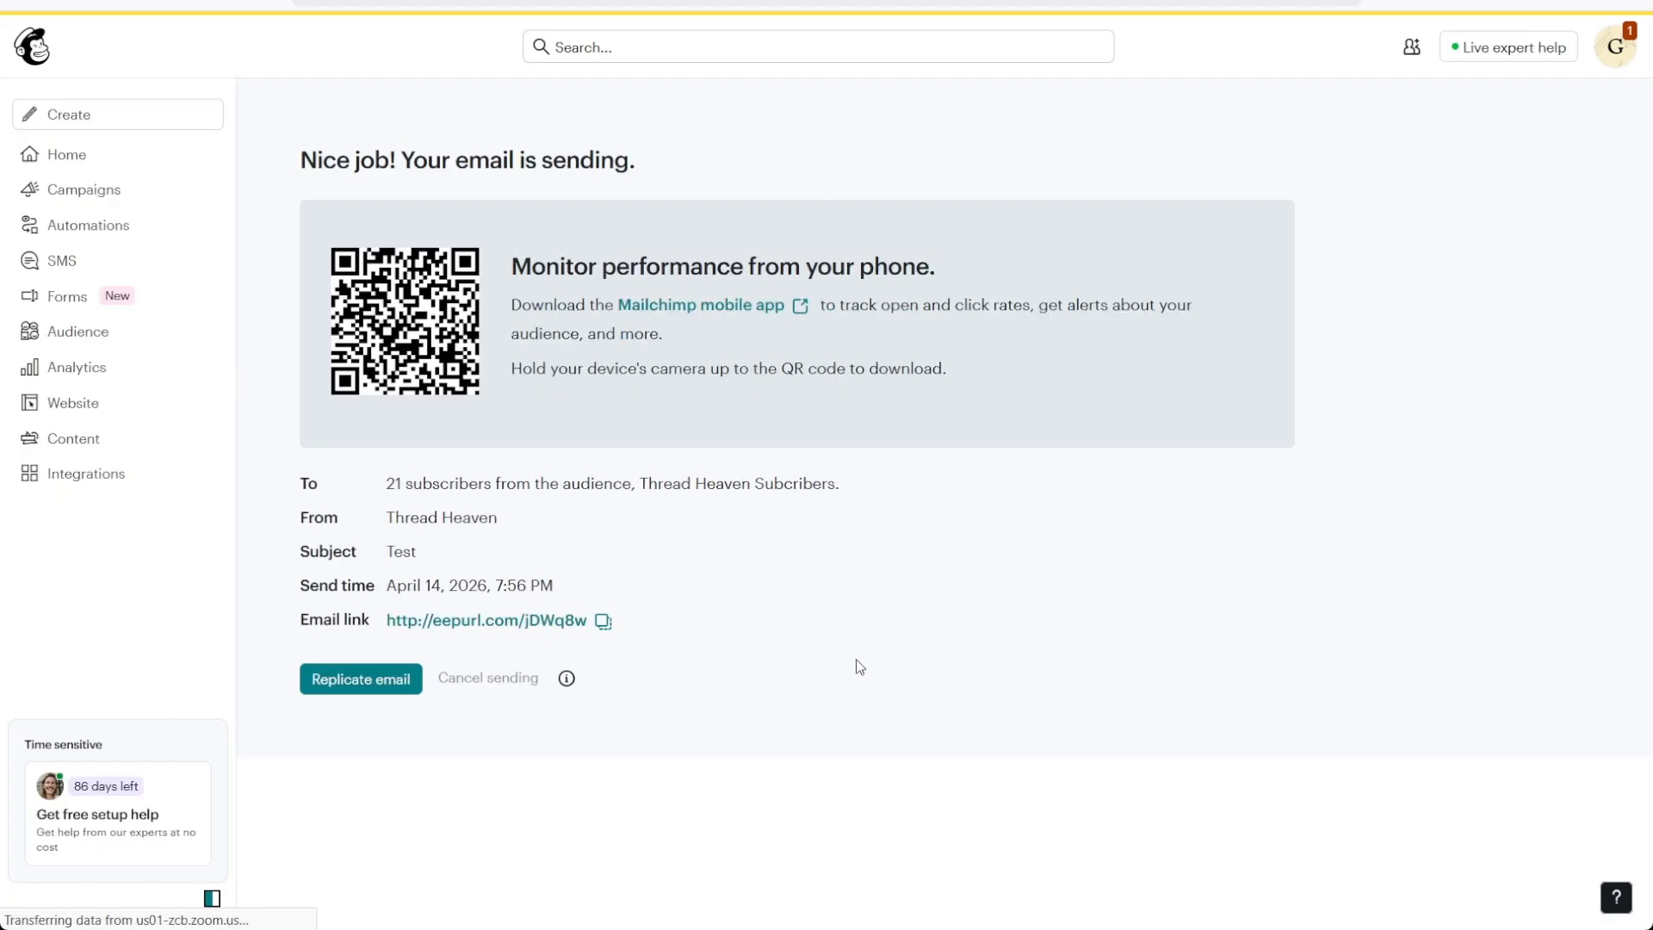